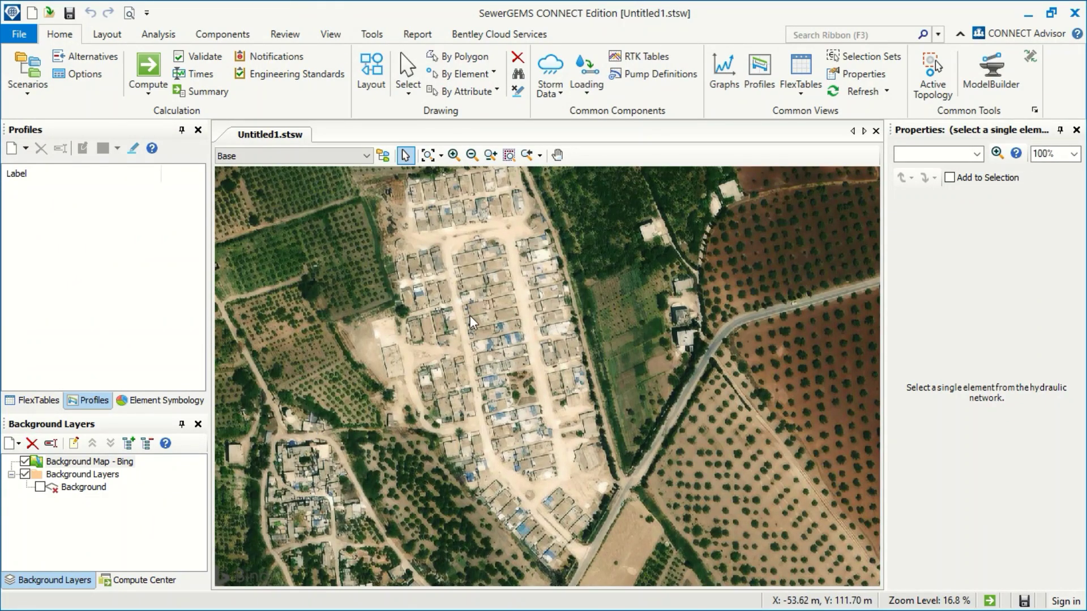
- Place an outfall on the paved road at the settlement's southern entrance, at about X 41.6 m, Y -93.6 m
drag(542, 442, 538, 427)
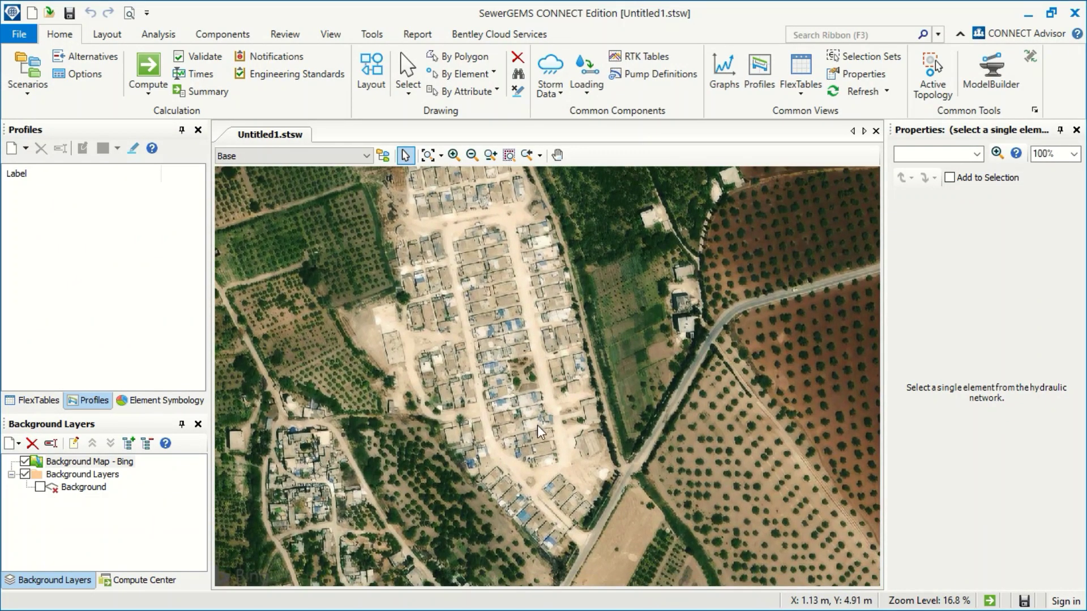
click(361, 88)
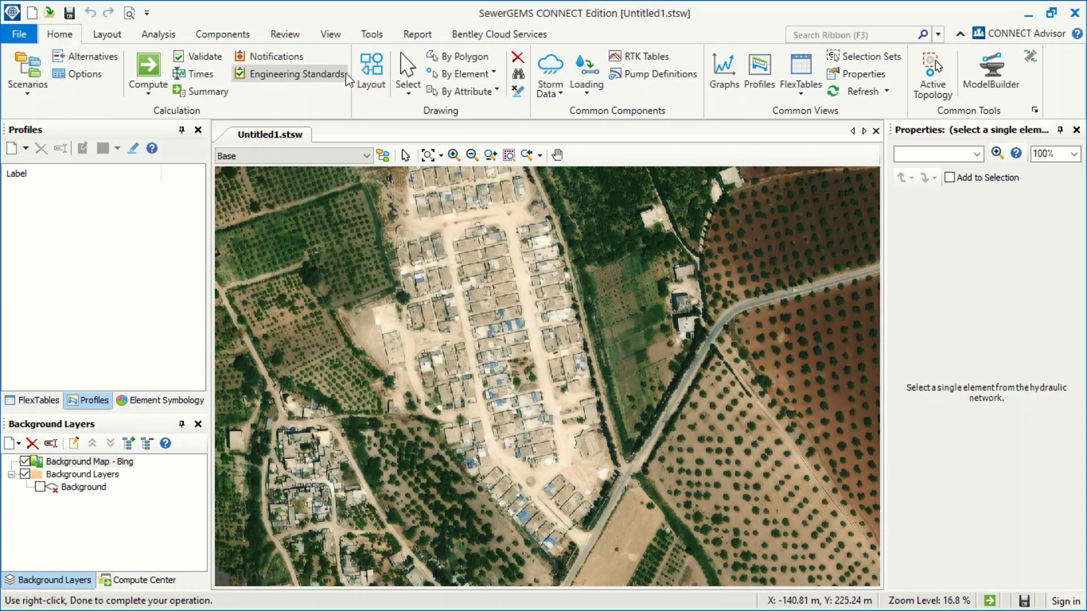
drag(570, 494, 570, 382)
scroll(566, 396, up, 1)
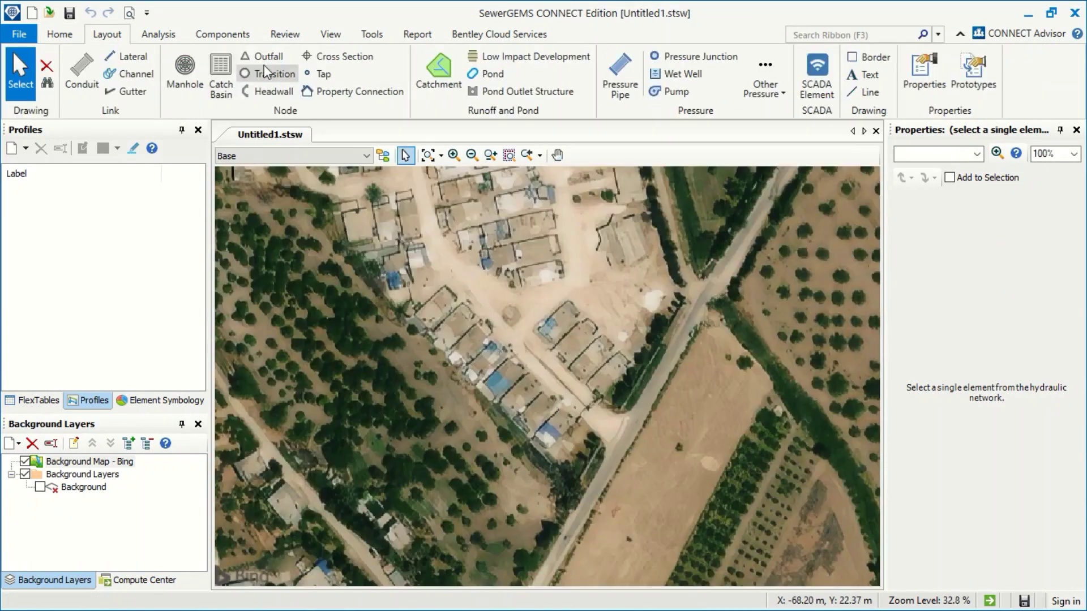
click(264, 58)
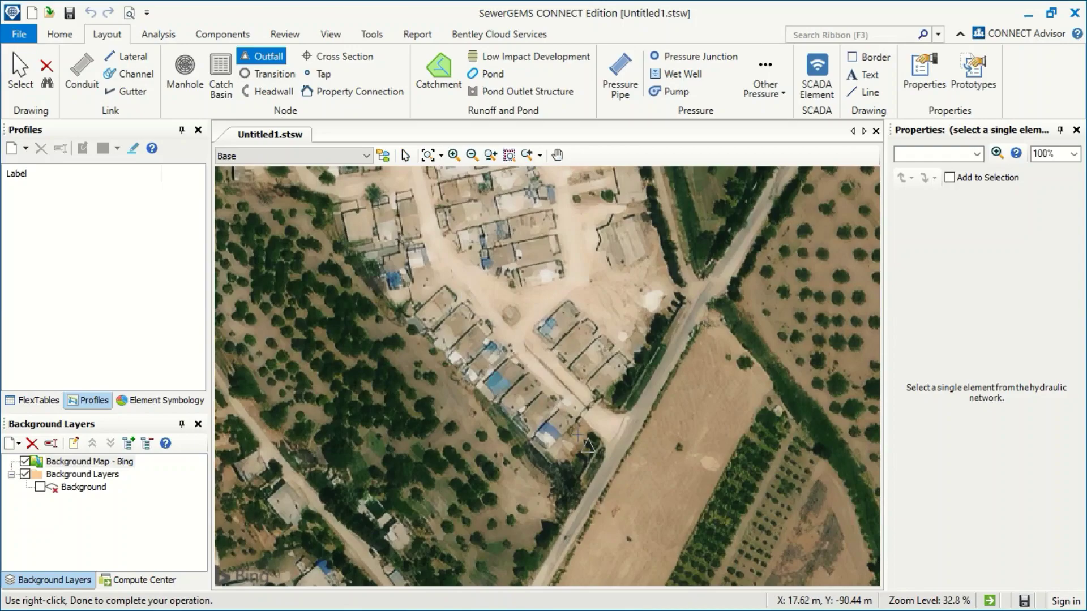
drag(594, 450, 532, 365)
scroll(549, 372, up, 4)
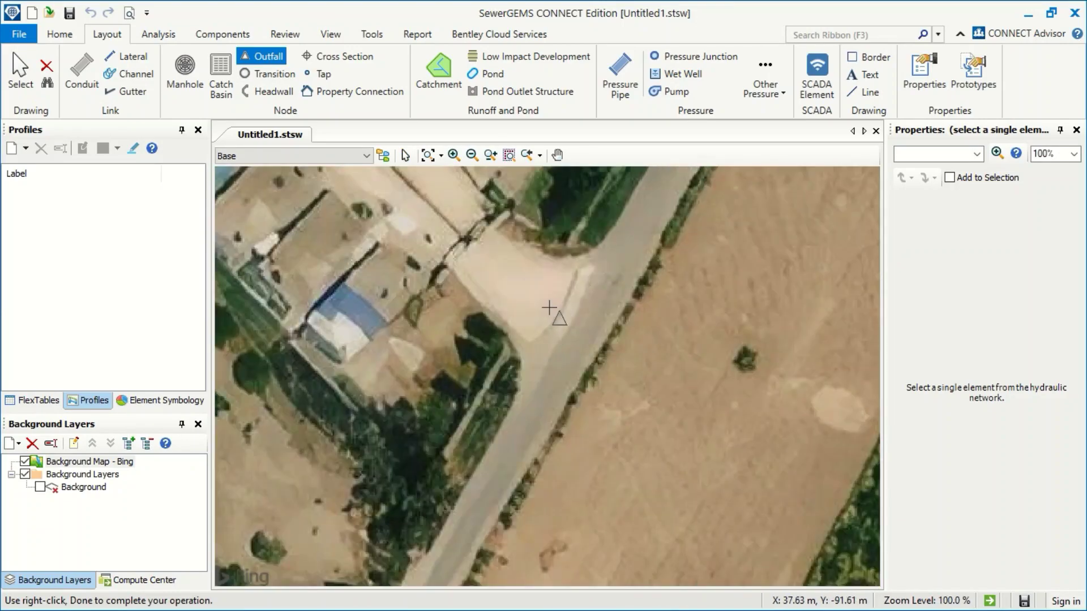
scroll(580, 323, down, 5)
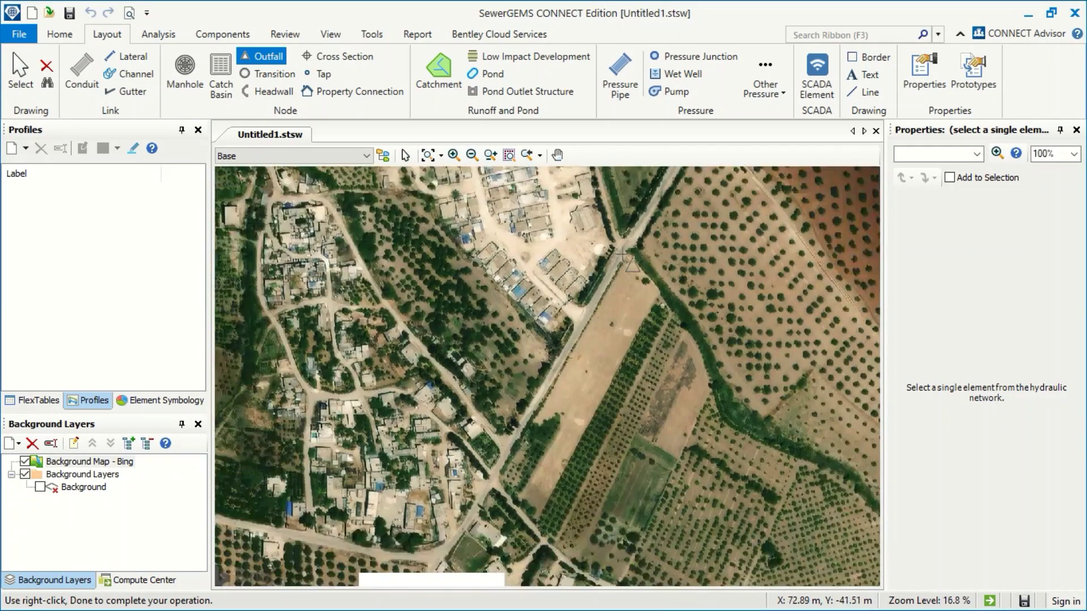
scroll(587, 334, up, 5)
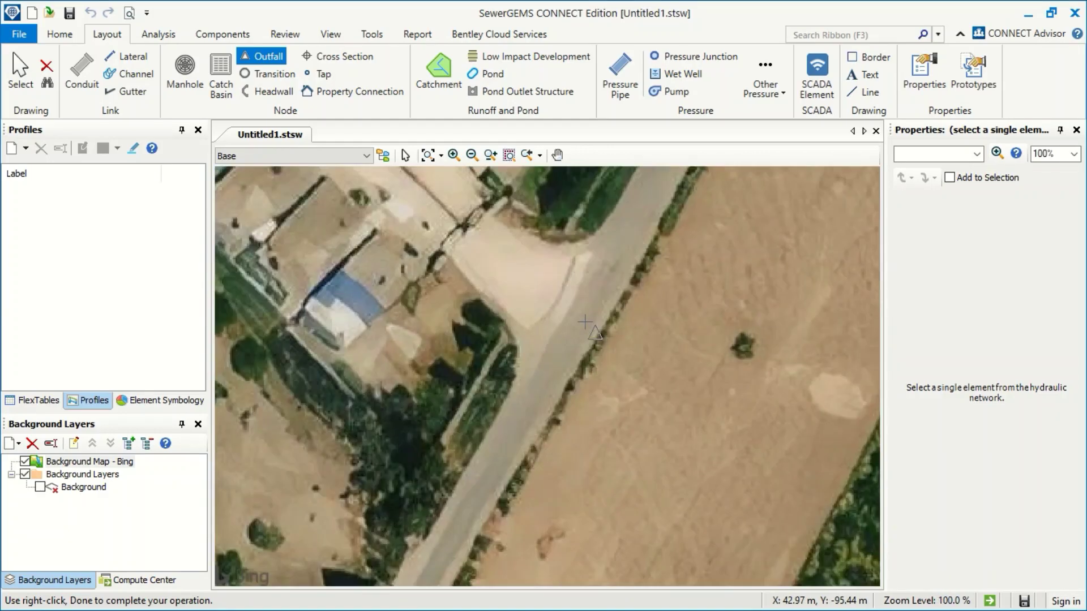
click(575, 309)
- Draw a conduit from outfall O-1 up the southern access street to a new manhole beside the small roundabout
scroll(522, 325, down, 3)
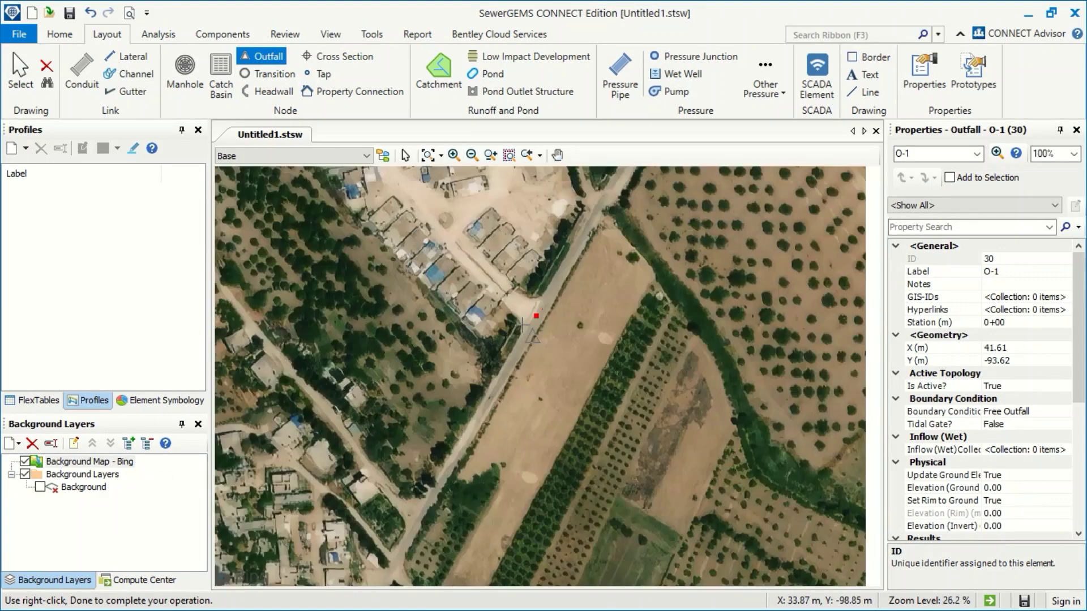
scroll(522, 325, up, 2)
drag(503, 272, 516, 412)
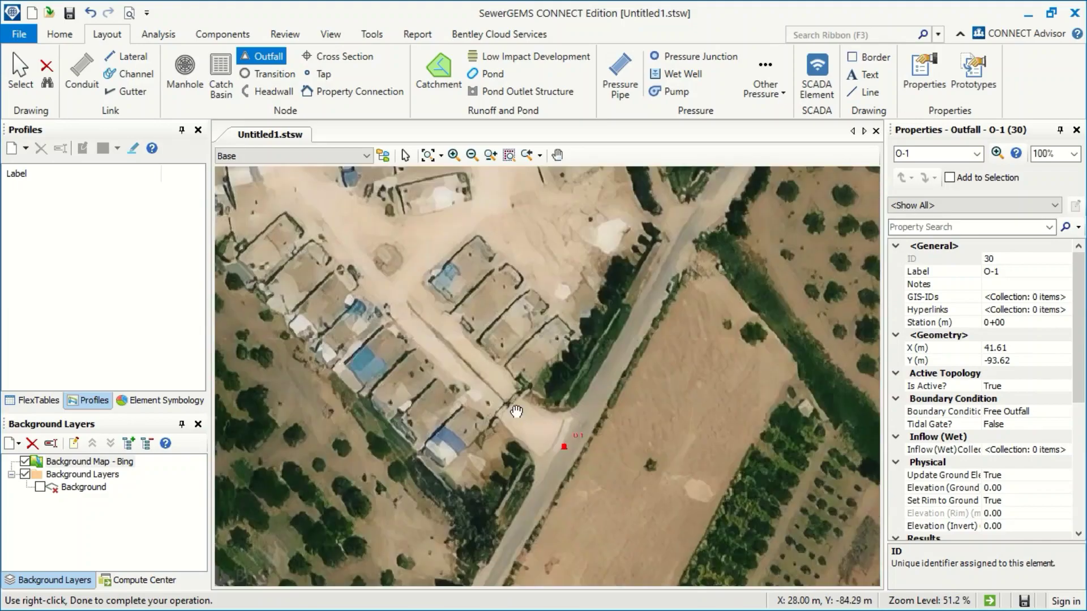
scroll(548, 403, up, 2)
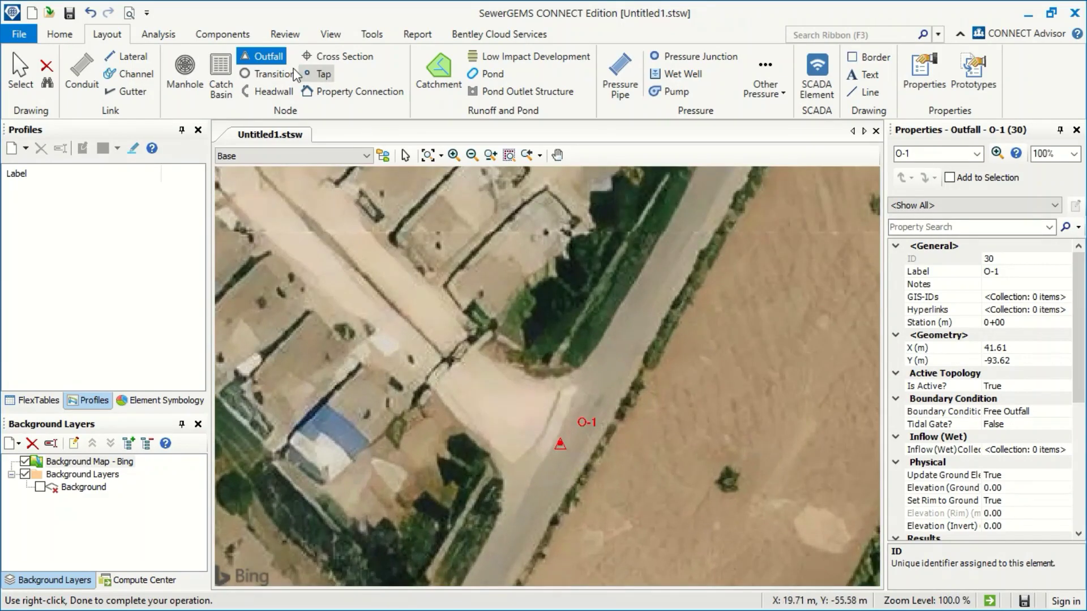
click(79, 36)
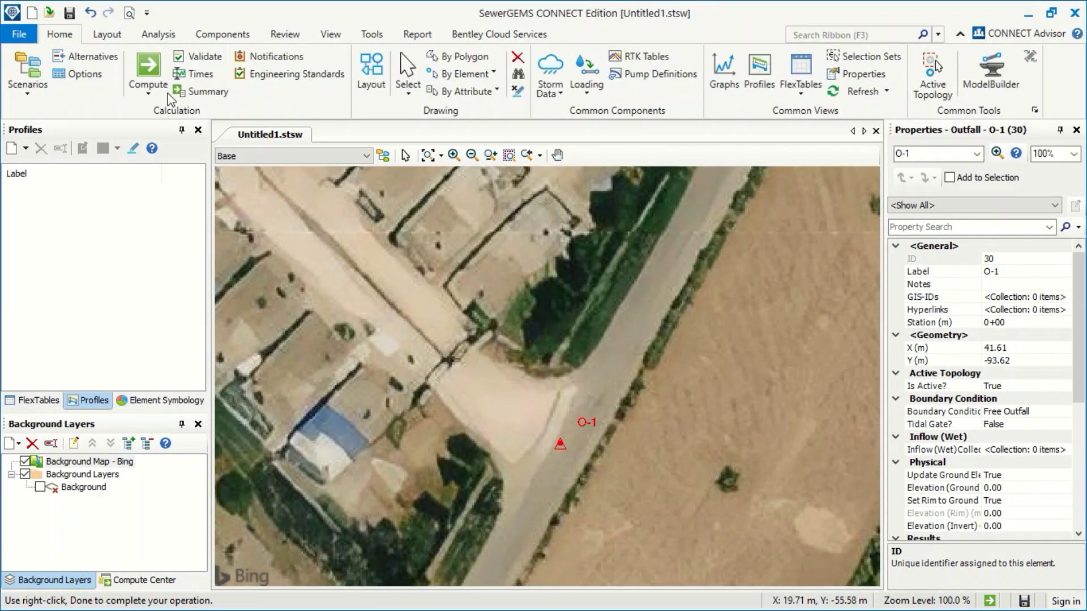
click(370, 69)
scroll(531, 431, up, 2)
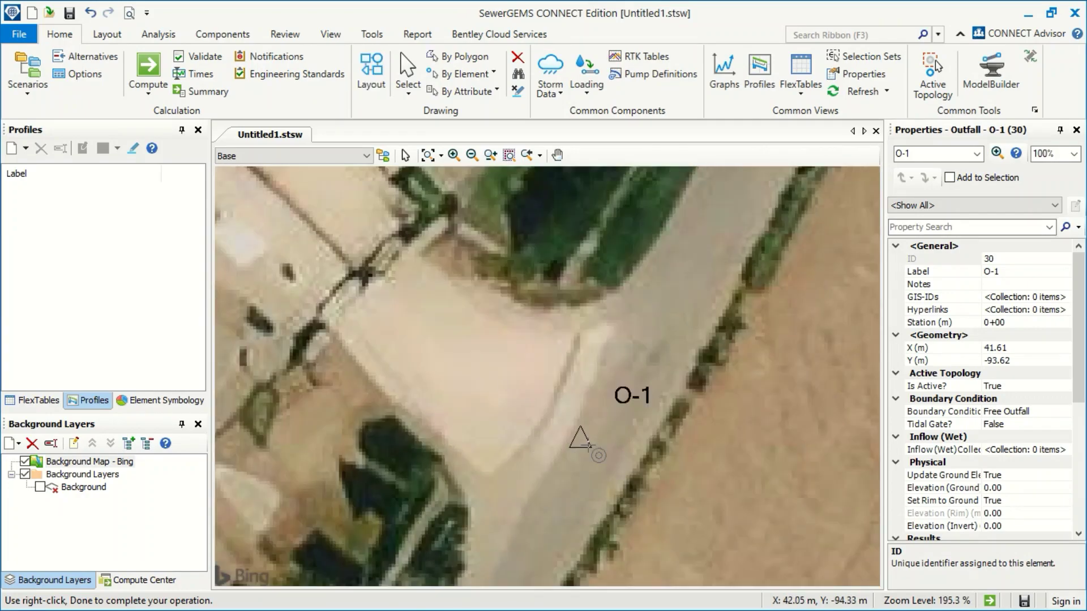
click(579, 444)
scroll(440, 334, down, 4)
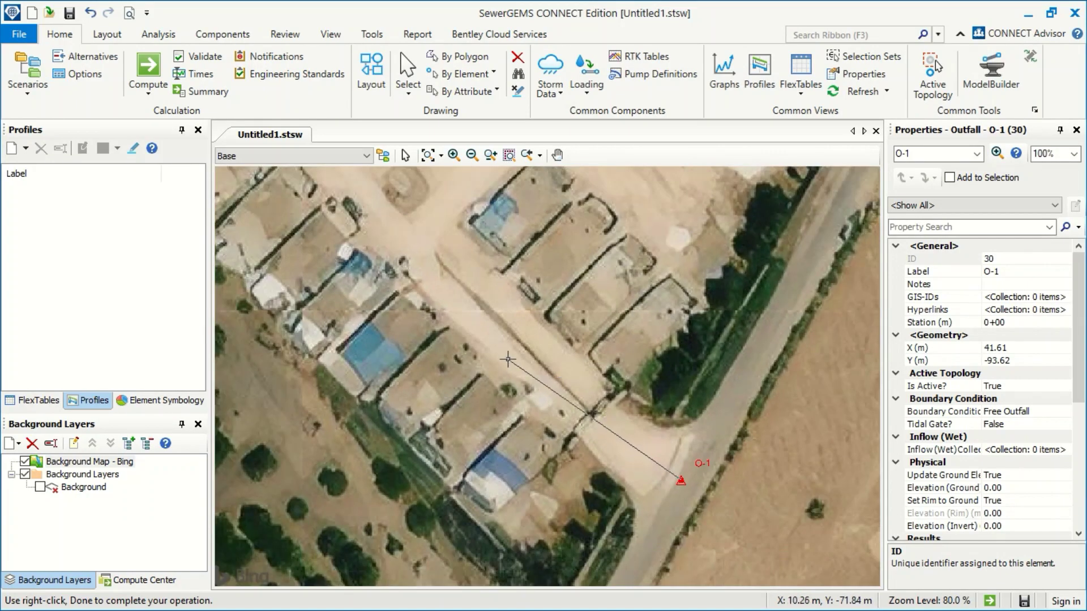
drag(458, 302, 572, 356)
scroll(572, 354, down, 2)
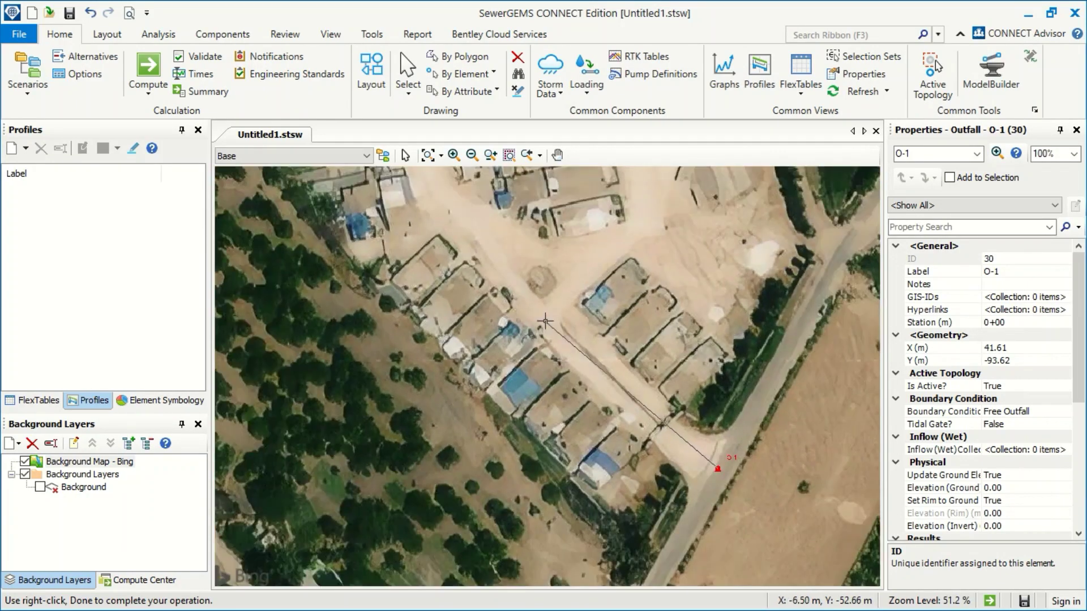
drag(530, 281, 606, 370)
scroll(610, 384, up, 2)
click(614, 369)
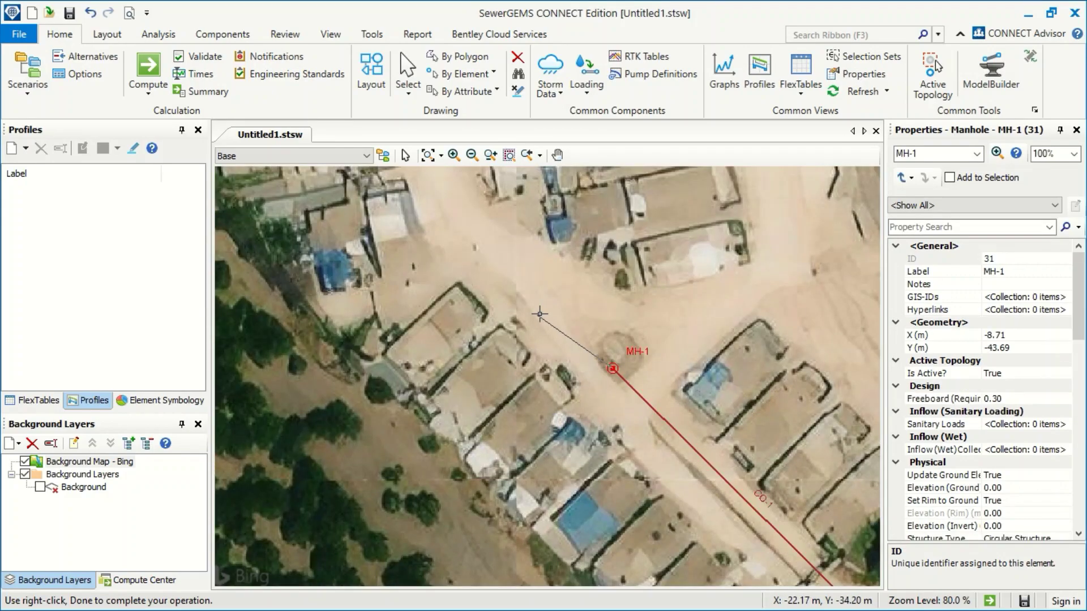
- Continue the conduit run north along the western main street with four more manholes, ending at the northern cross street
scroll(566, 339, down, 2)
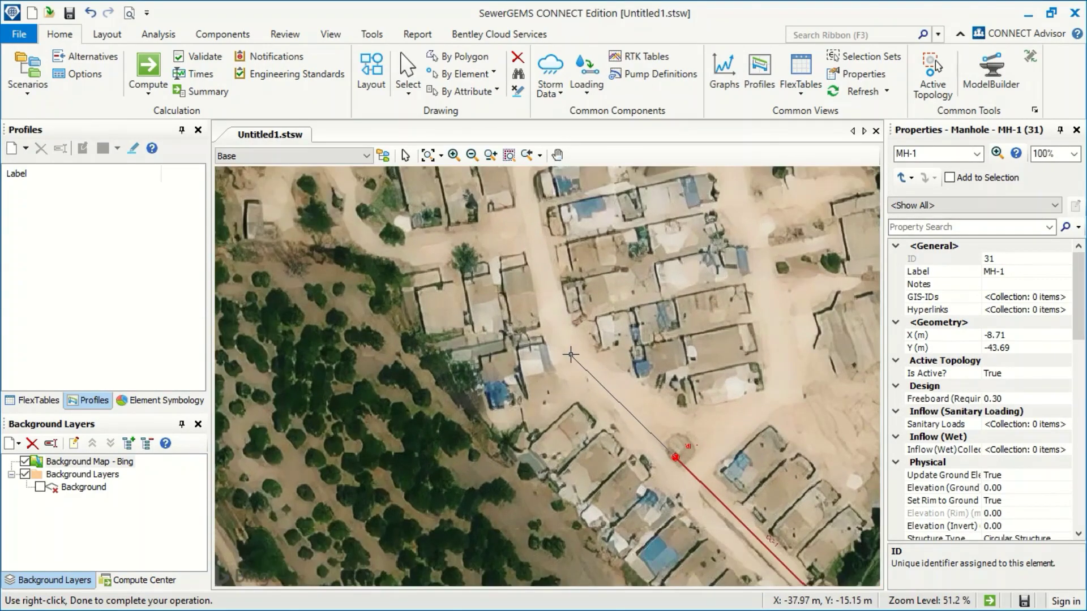
click(563, 350)
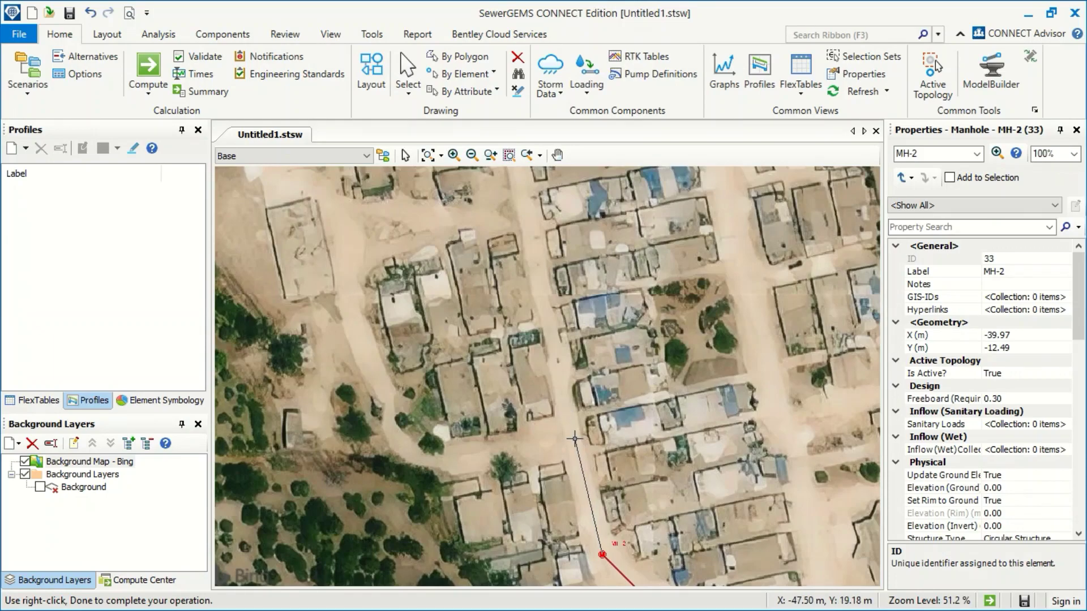
click(555, 294)
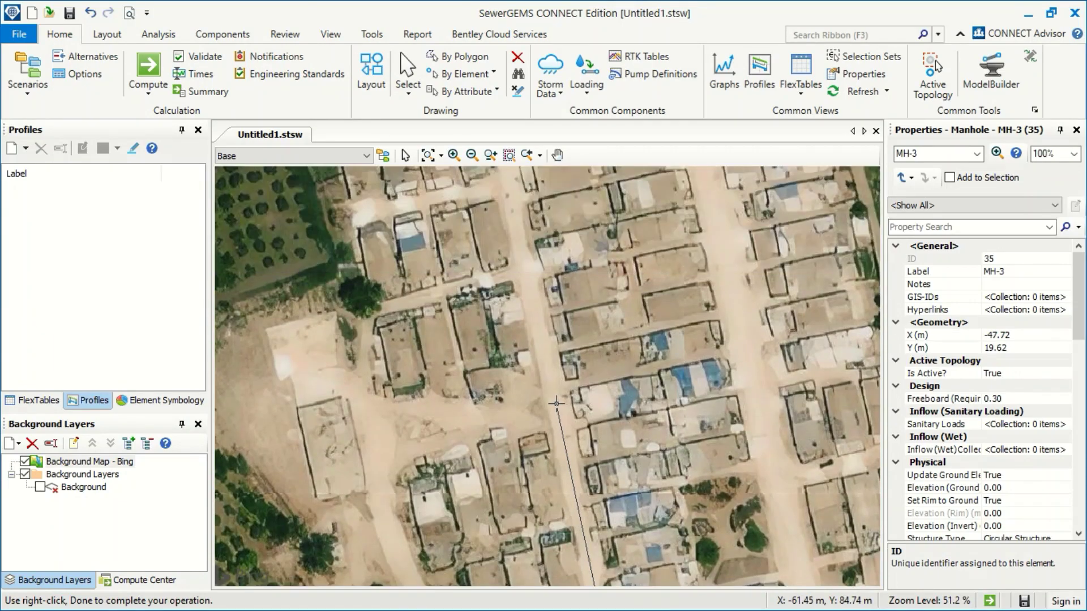
click(577, 518)
click(531, 382)
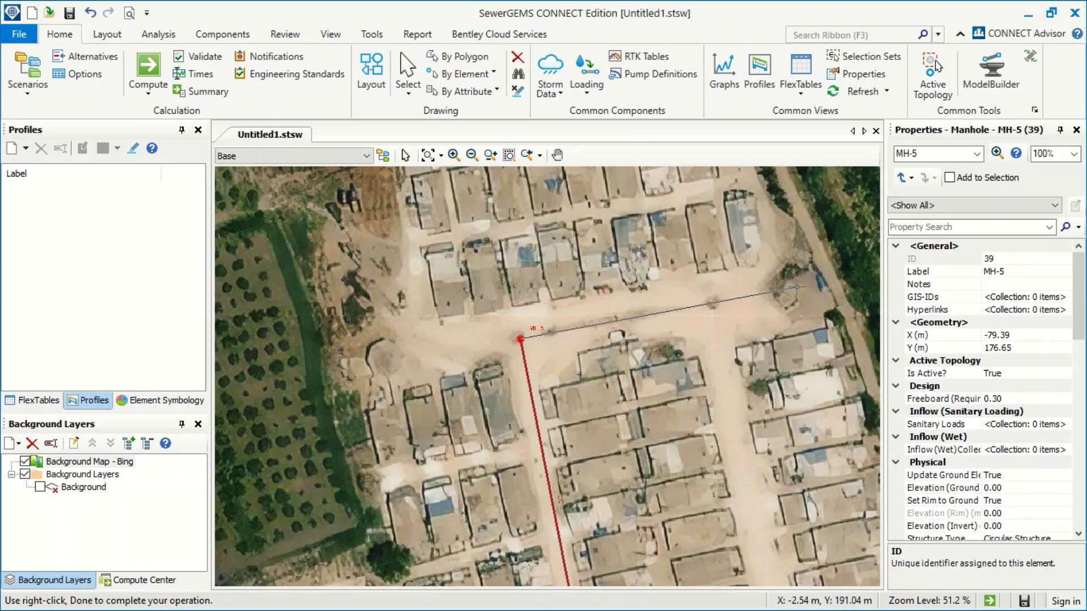
- Extend the run to a manhole at the cross street's eastern end and another about 30 m north, and end the run
click(796, 288)
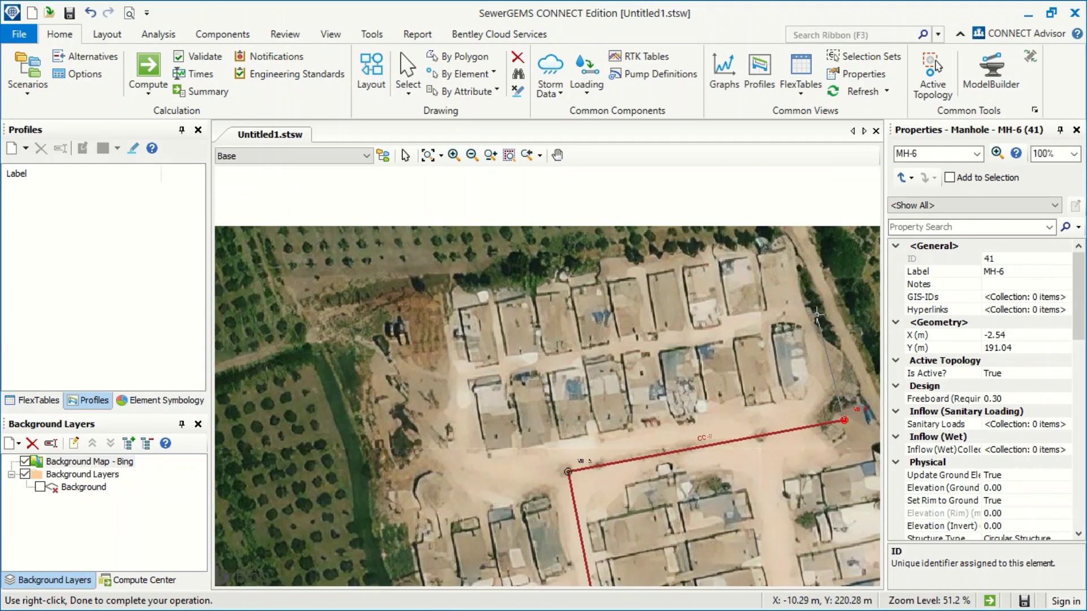
click(815, 314)
right_click(806, 298)
click(820, 298)
- Start a second conduit run from manhole MH-1 to a new manhole at the southern end of the eastern street
scroll(682, 356, down, 3)
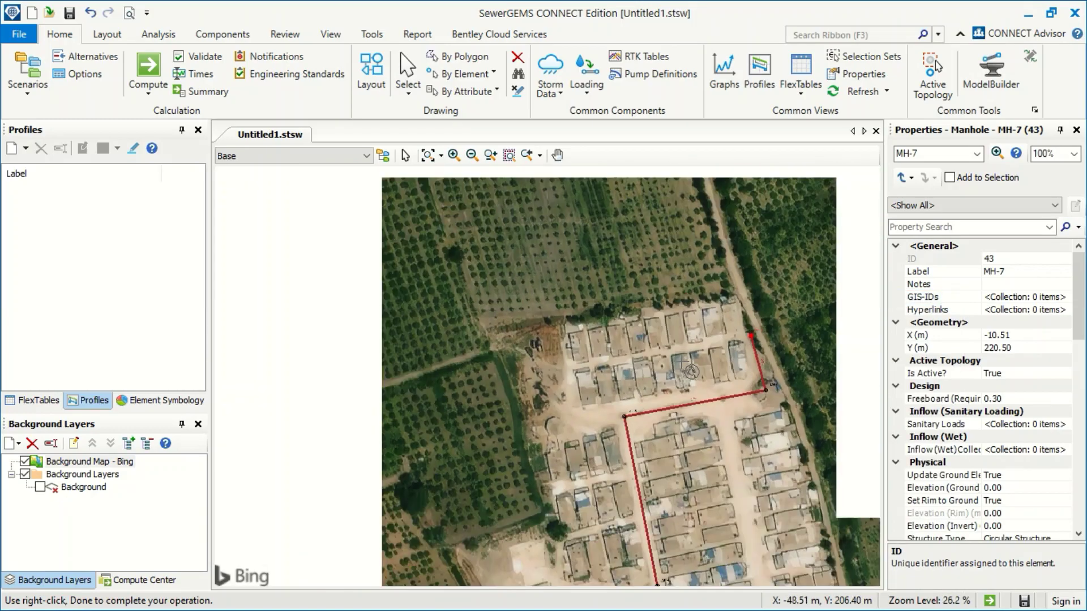
drag(700, 431, 680, 351)
drag(692, 447, 640, 327)
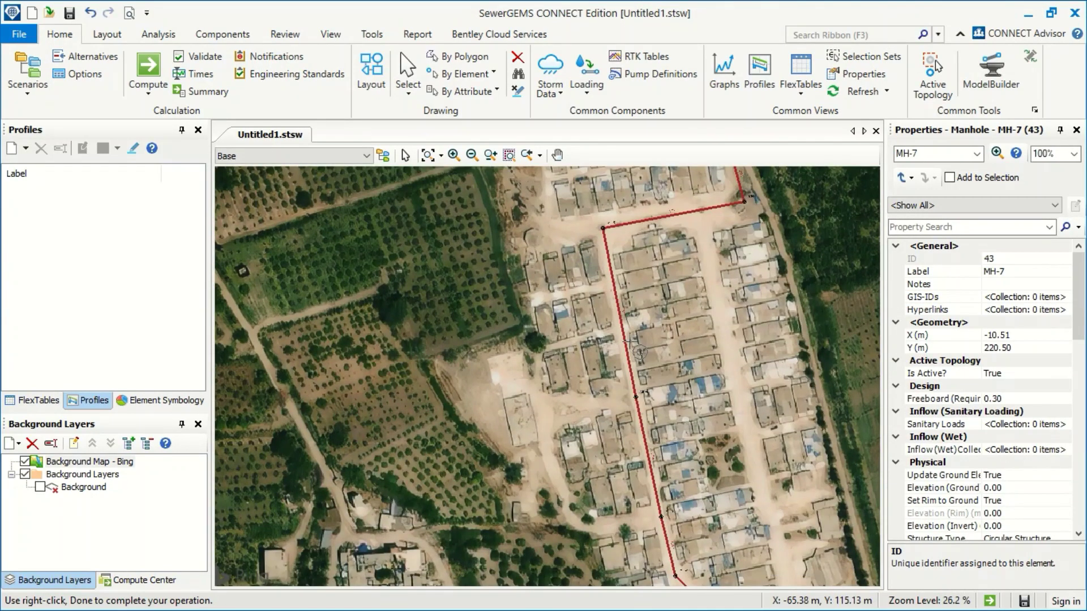
drag(615, 378, 604, 292)
drag(702, 463, 678, 405)
scroll(687, 415, up, 6)
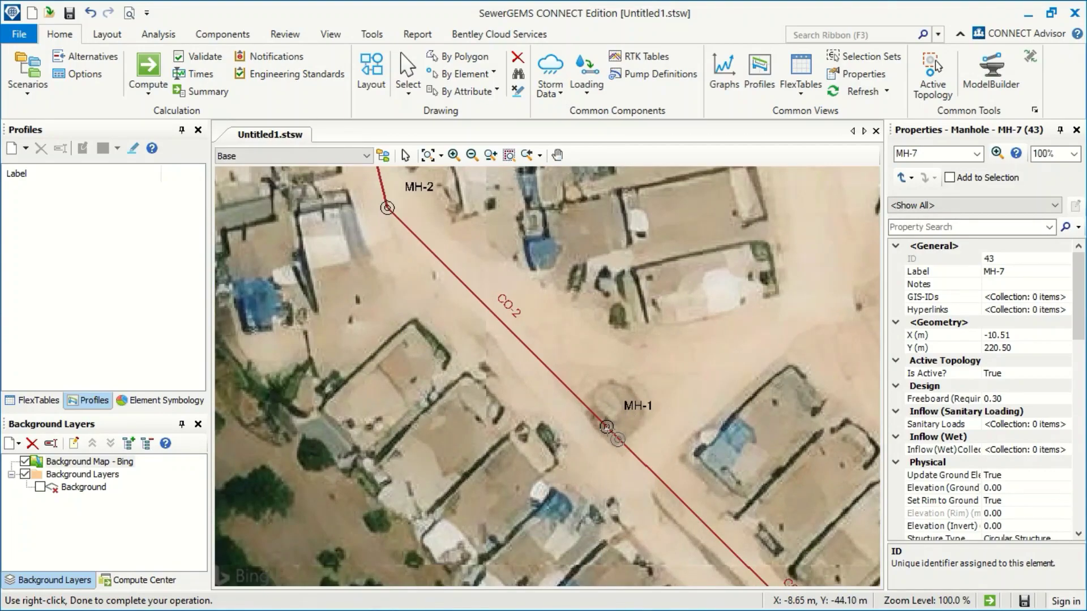
click(607, 428)
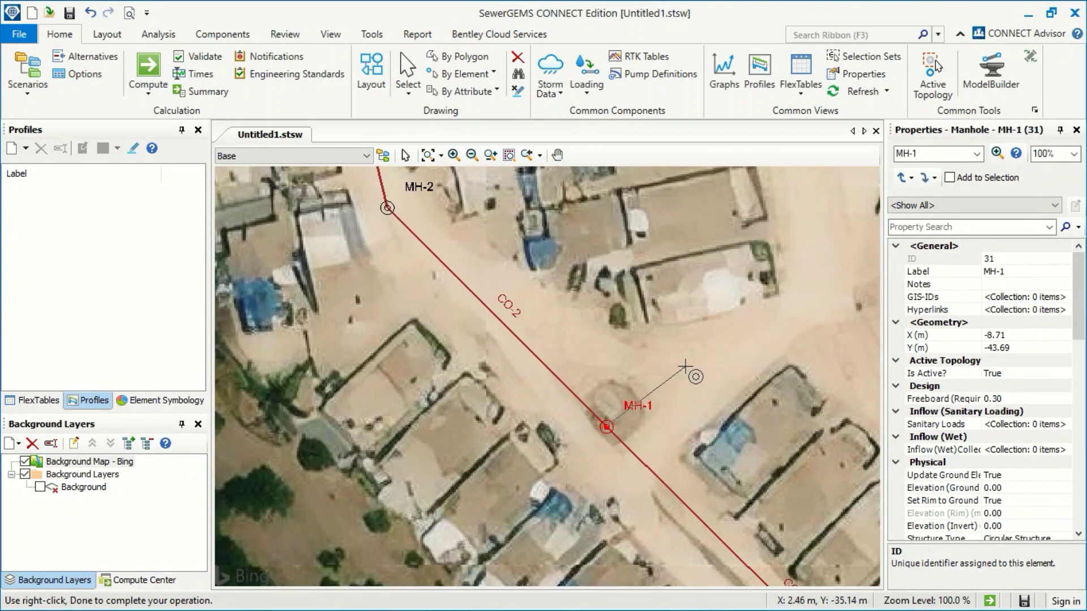
scroll(693, 371, down, 2)
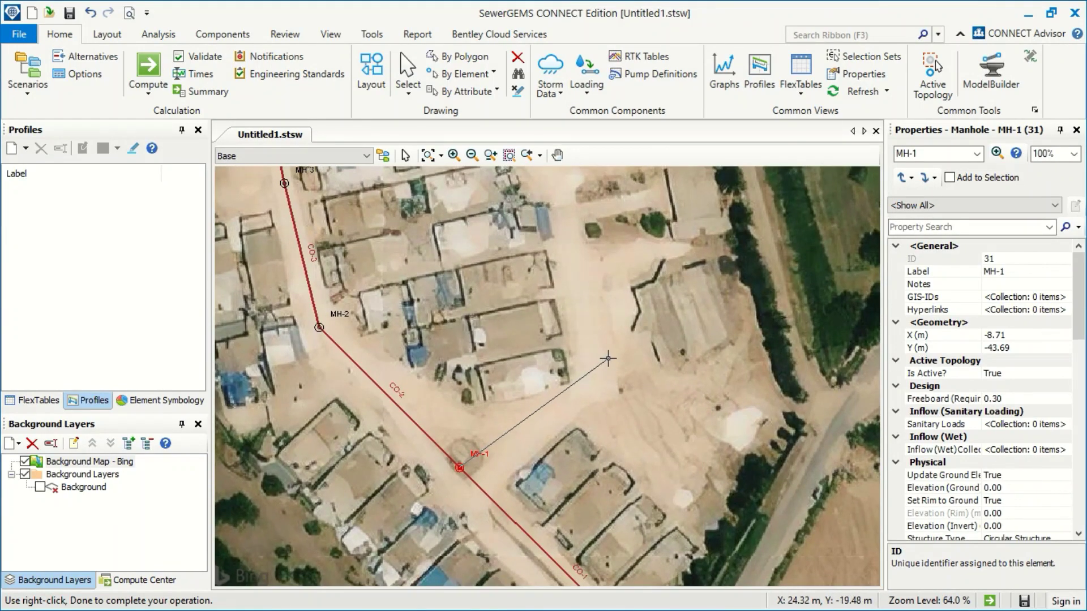
click(605, 367)
- Continue the run north along the eastern street with four more manholes, stopping just short of the northern cross street, and end it
scroll(605, 368, down, 1)
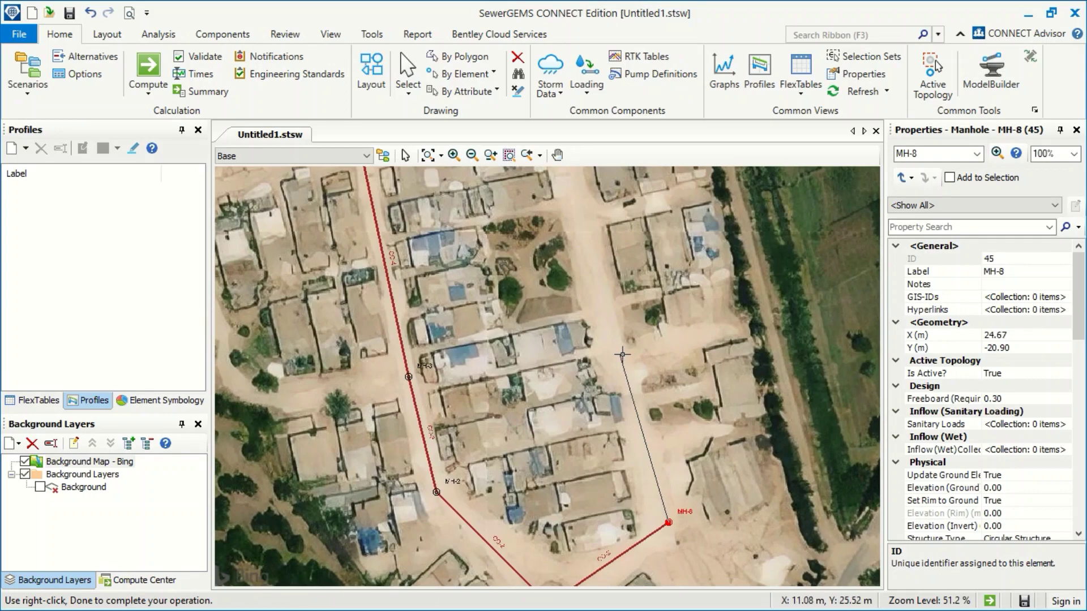
click(622, 360)
click(629, 295)
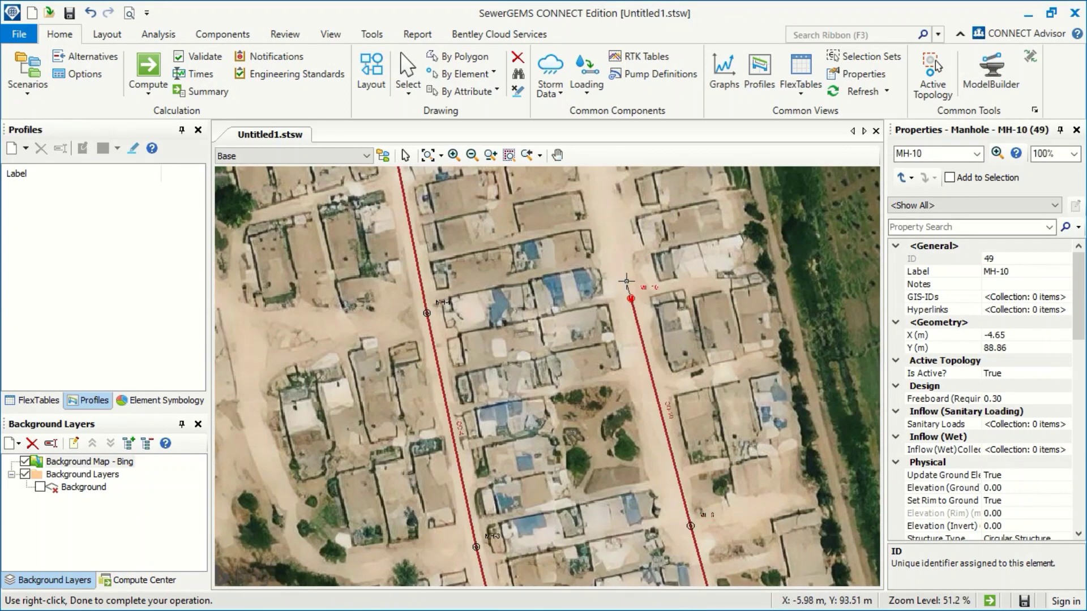
click(648, 304)
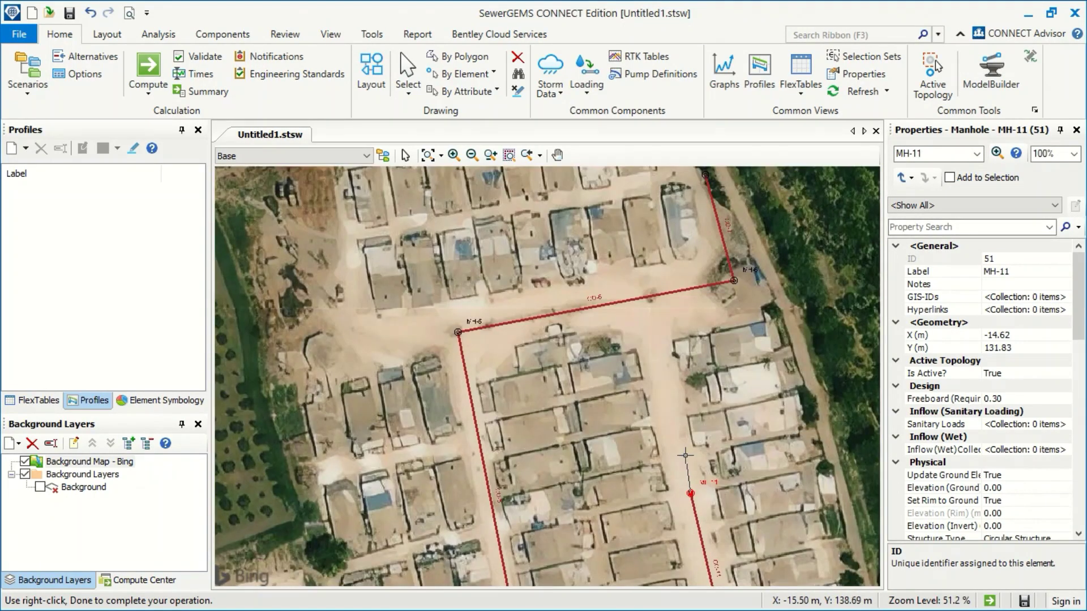
click(661, 377)
right_click(666, 349)
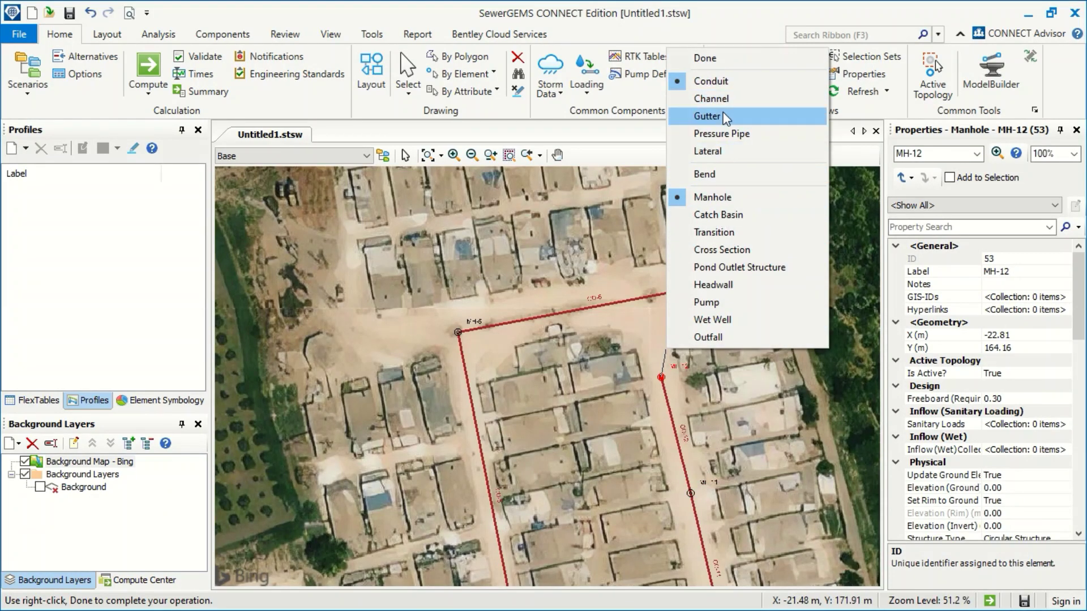
click(737, 58)
- Draw a branch conduit from manhole MH-5 west to a new manhole at about X -109 m, Y 171 m, and end it
scroll(524, 306, up, 2)
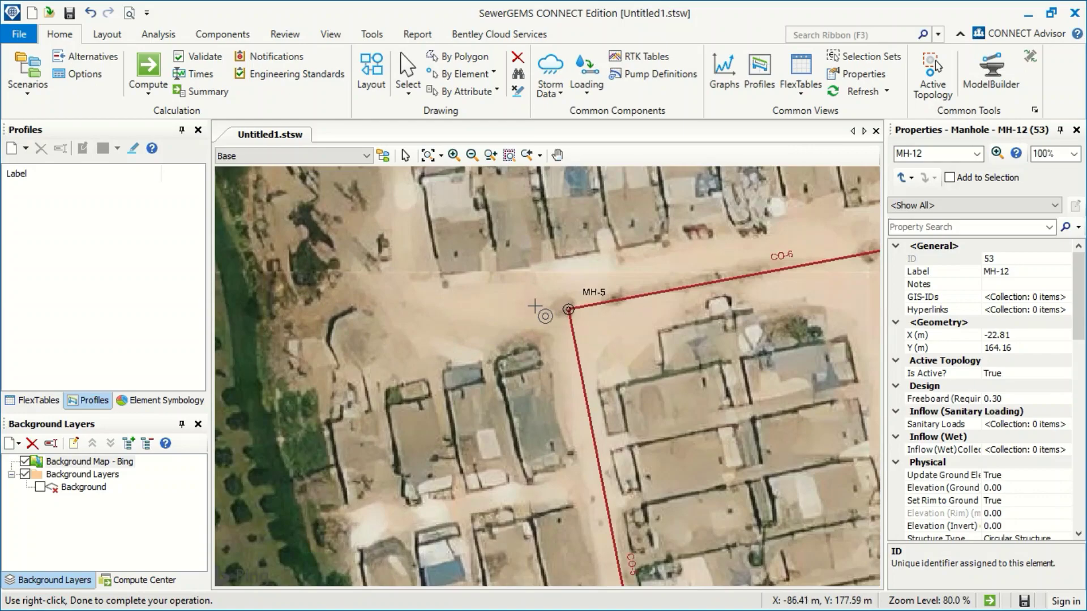
click(568, 309)
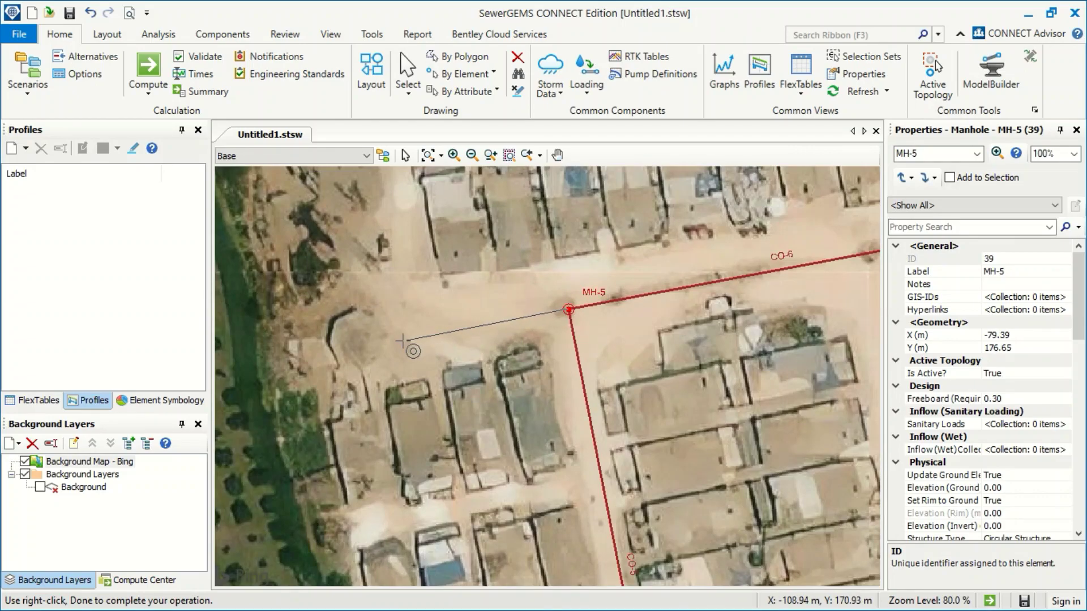
click(418, 330)
scroll(493, 343, down, 3)
right_click(510, 332)
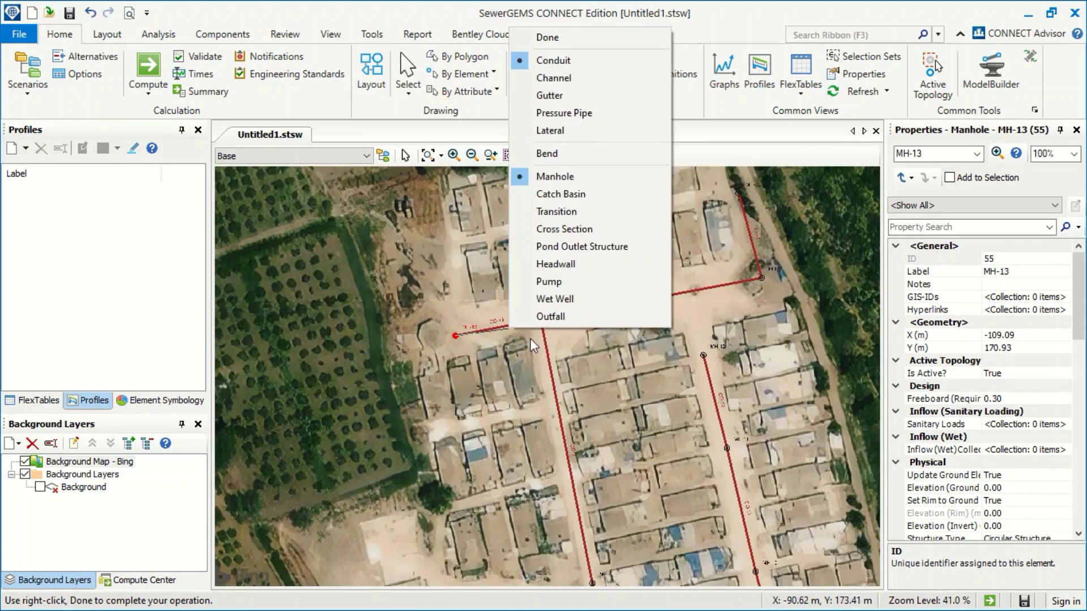
click(547, 37)
- Draw a branch conduit from the western street's middle manhole west to a new manhole at about X -104 m, Y 75 m, and end it
scroll(522, 440, down, 1)
drag(547, 460, 525, 277)
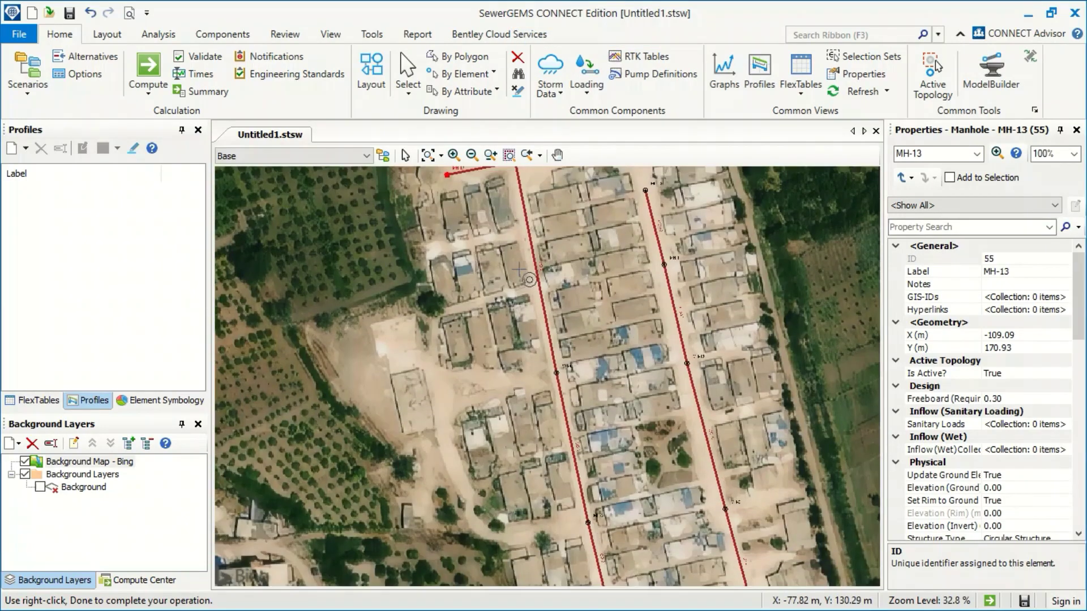
drag(527, 402, 537, 355)
scroll(552, 342, up, 3)
click(580, 310)
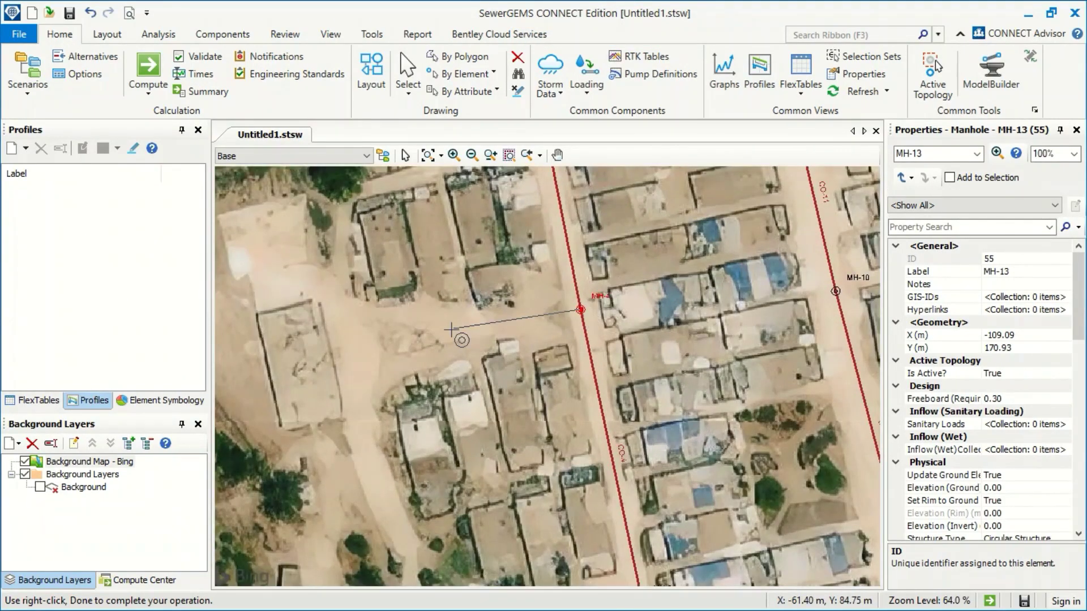
click(389, 352)
right_click(427, 315)
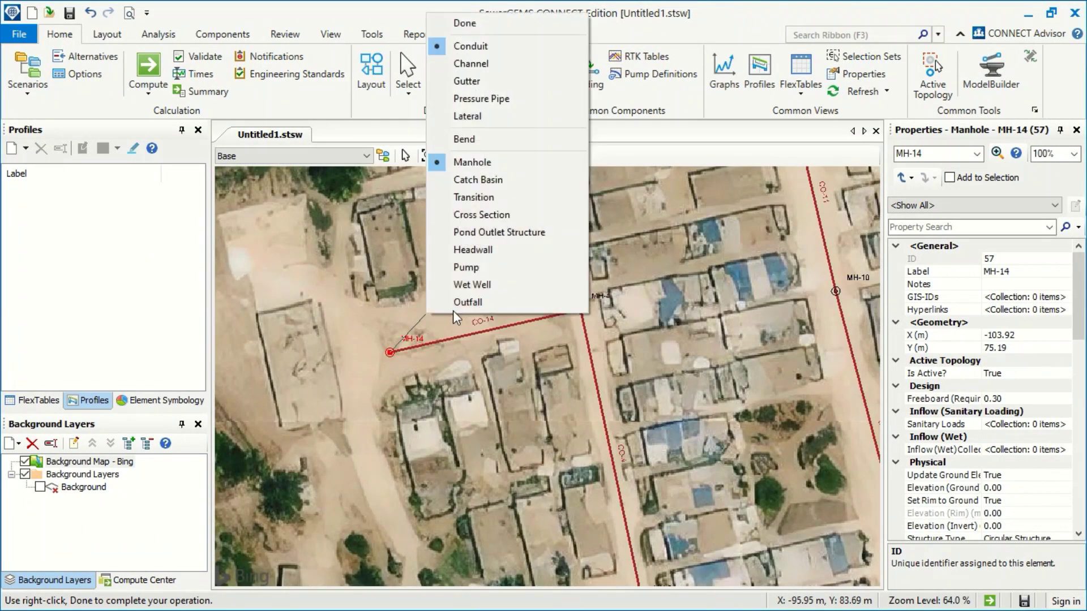
click(466, 25)
- Hide the Bing background map so only the drawn network shows, and leave the conduit layout command
scroll(526, 484, down, 6)
drag(570, 507, 501, 411)
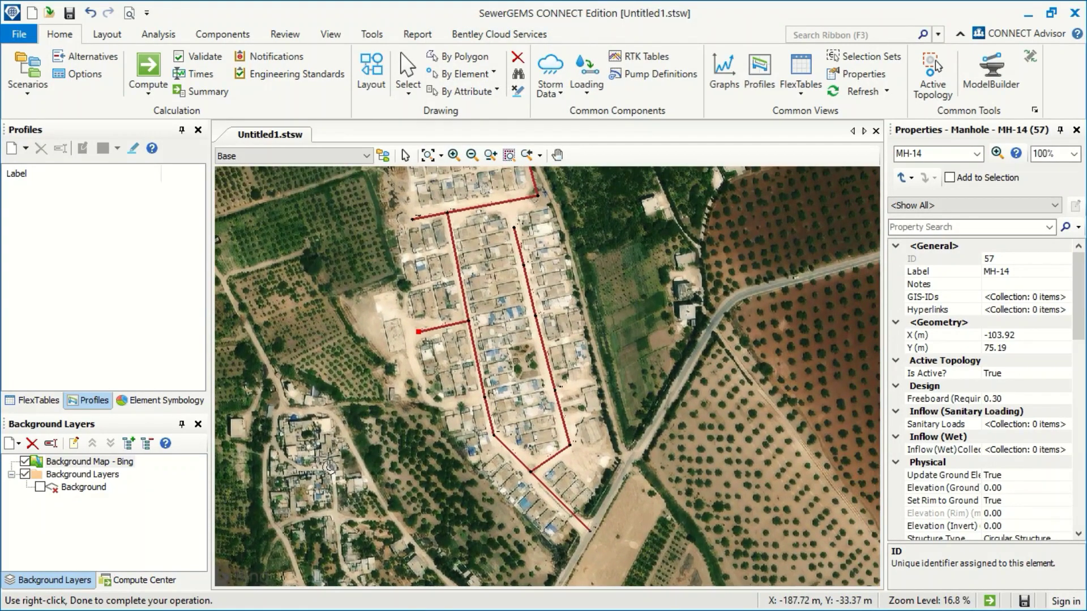
click(25, 462)
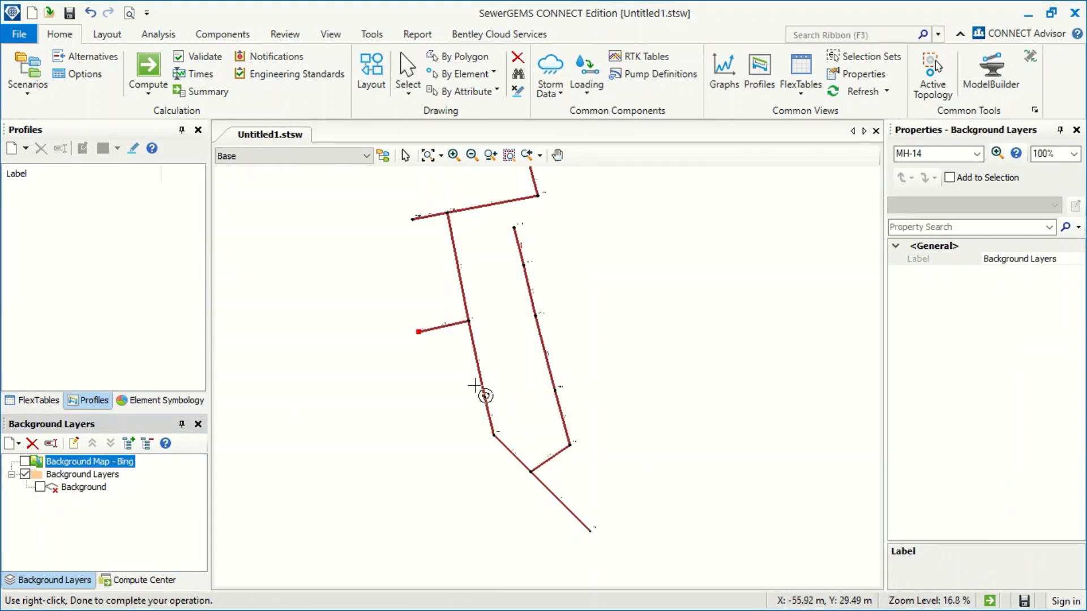
right_click(517, 348)
click(544, 78)
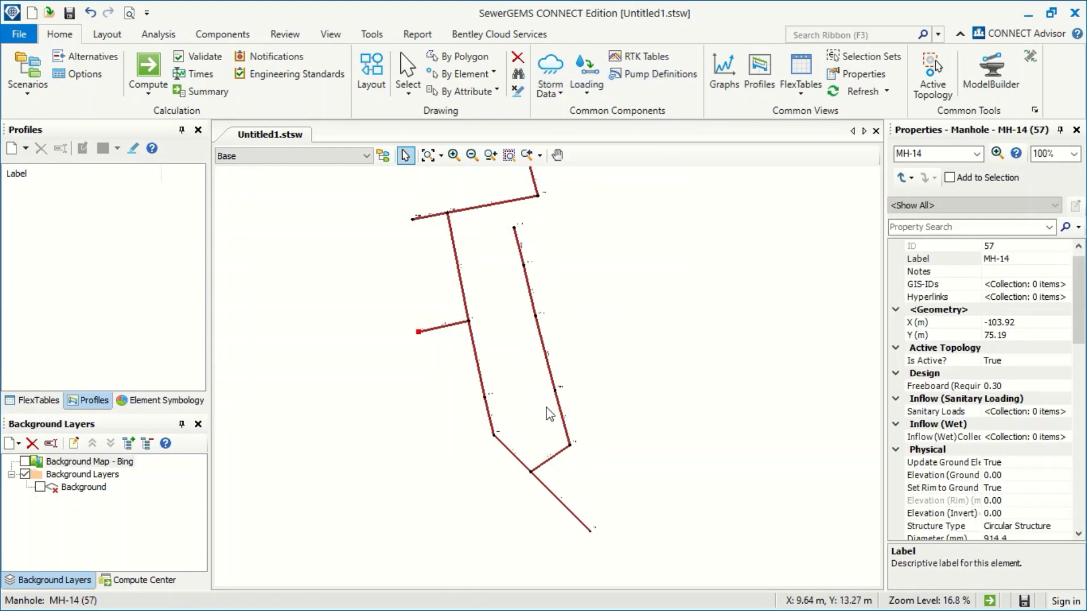
- Select manhole MH-7 at the network's northern end, and close and reopen its element properties
scroll(595, 459, up, 4)
scroll(595, 458, down, 3)
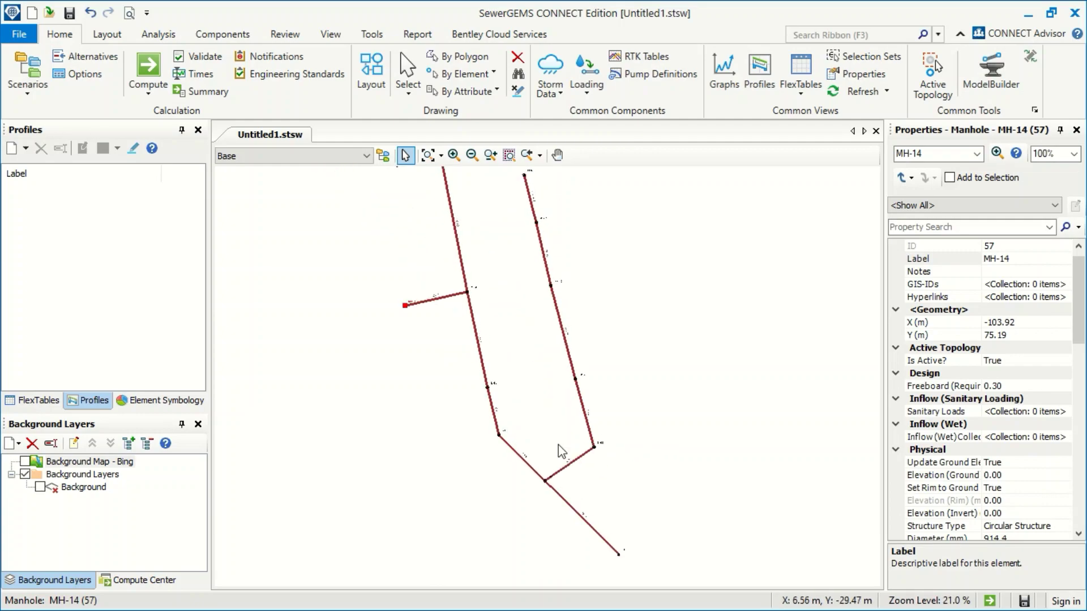
scroll(547, 225, up, 11)
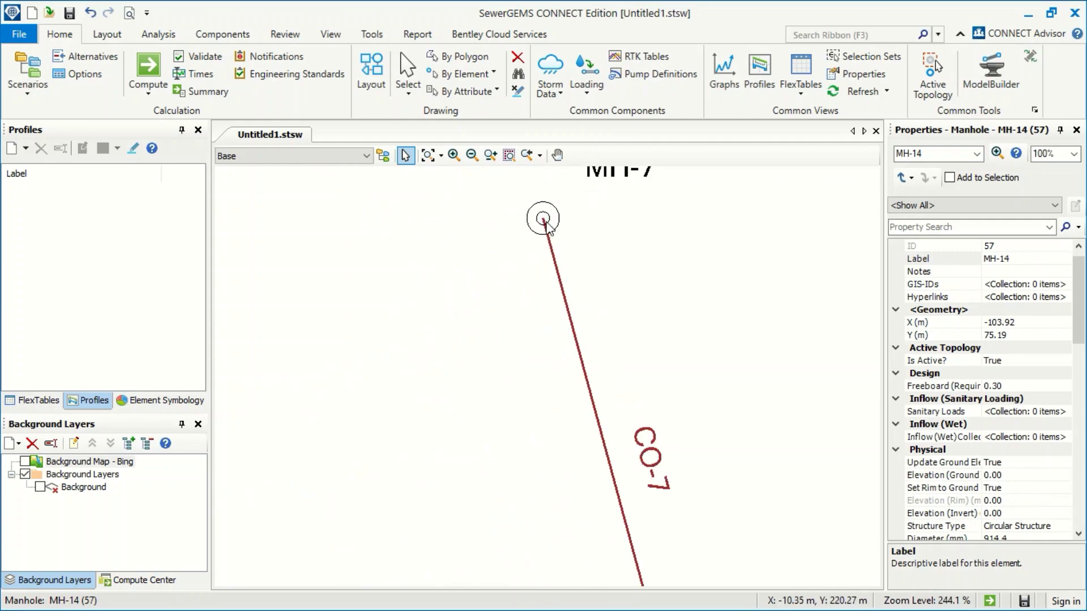
click(542, 219)
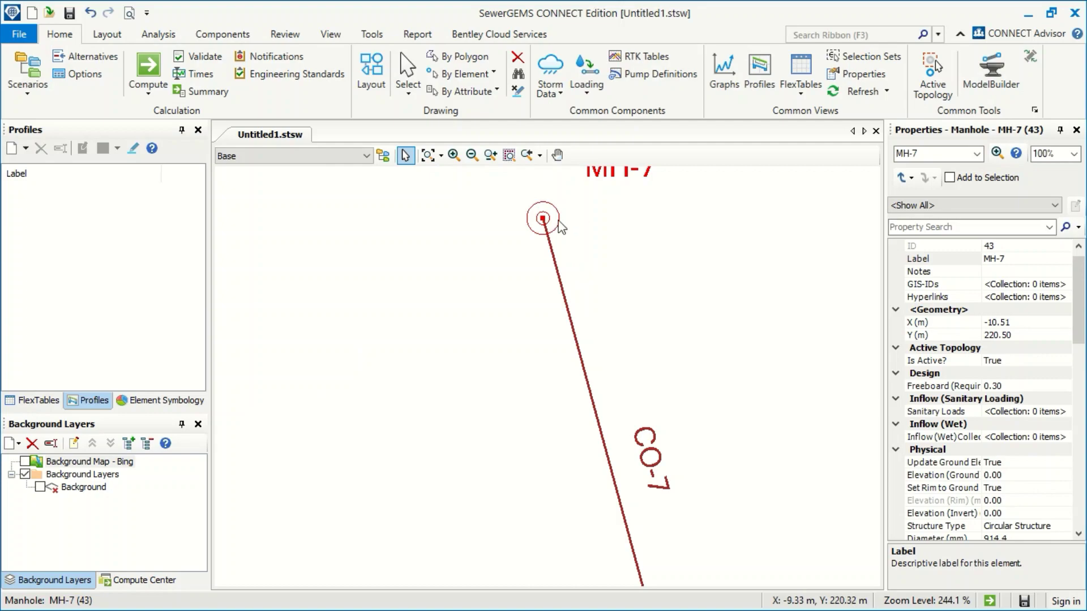
drag(572, 235, 579, 280)
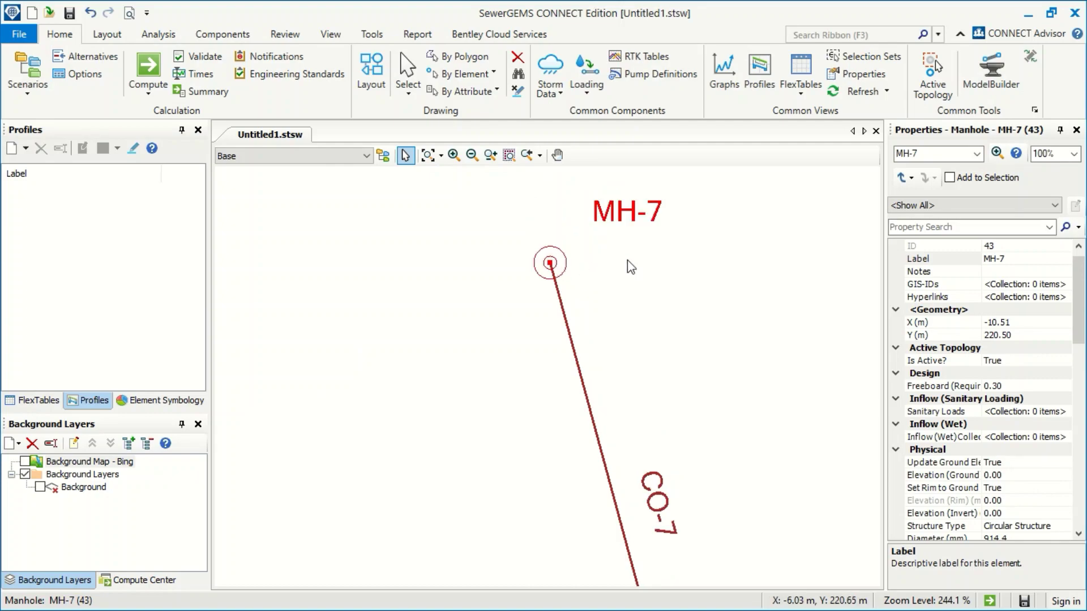
click(1076, 130)
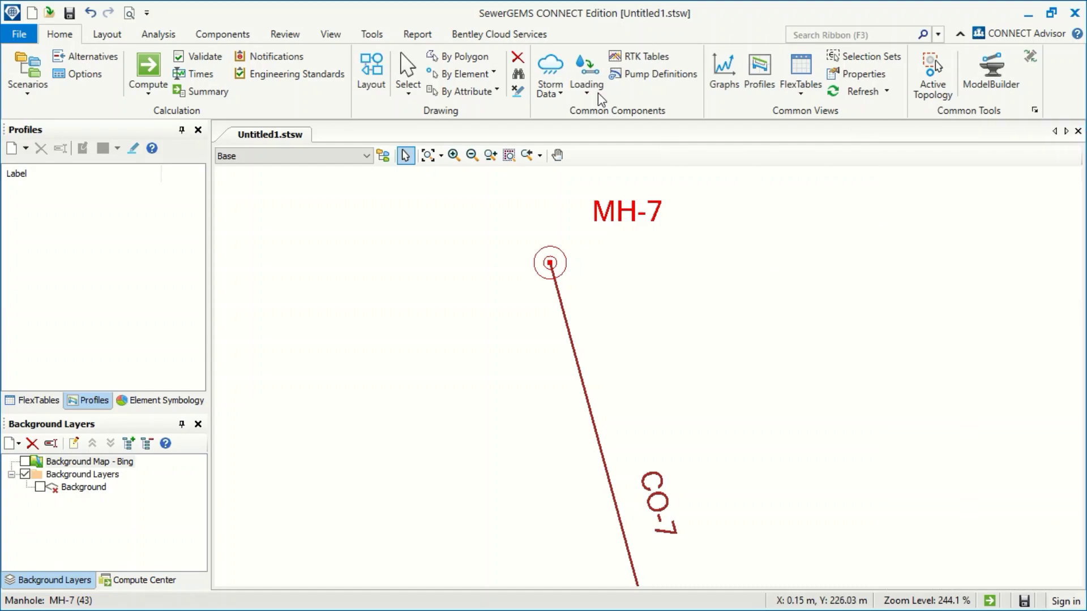
click(331, 35)
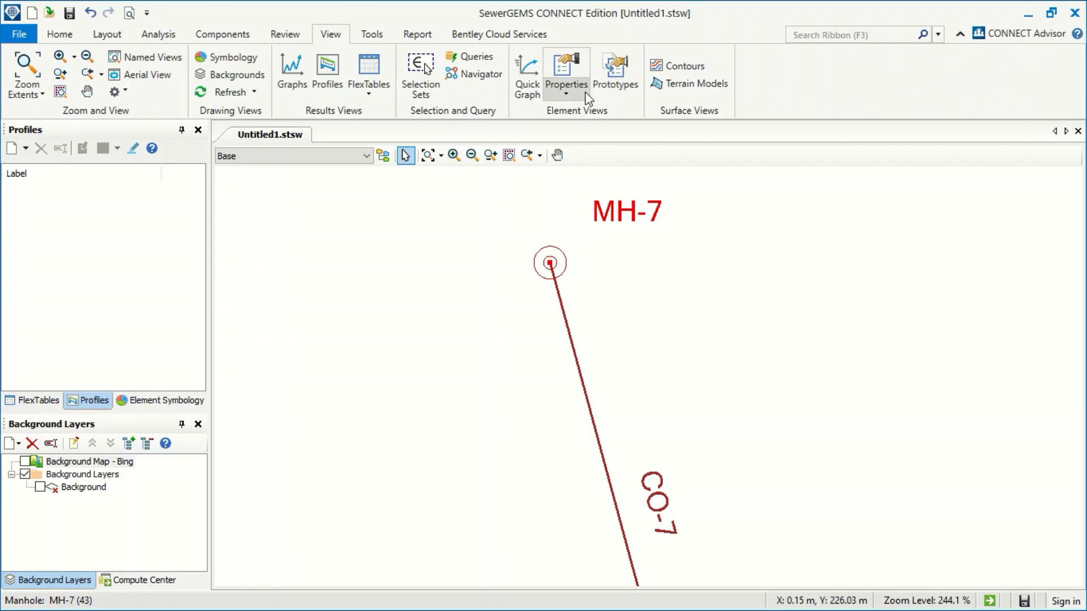
click(566, 67)
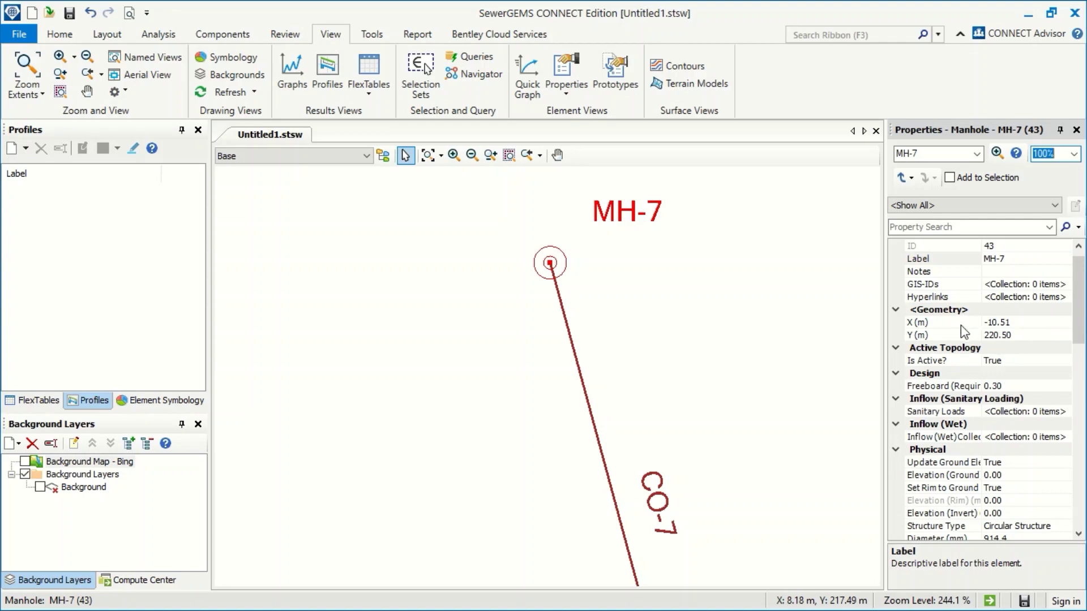
- Set the ground elevation of manhole MH-7 to 500 m
click(1011, 477)
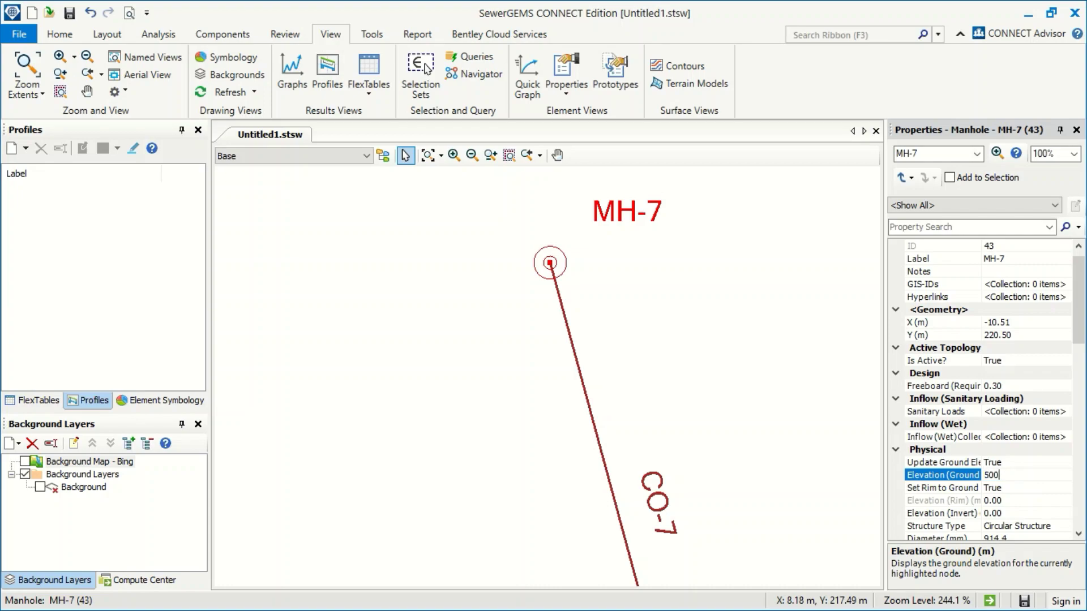
key(Return)
- Select manhole MH-6 at the cross street's eastern end and open its ground elevation for editing
scroll(633, 362, down, 3)
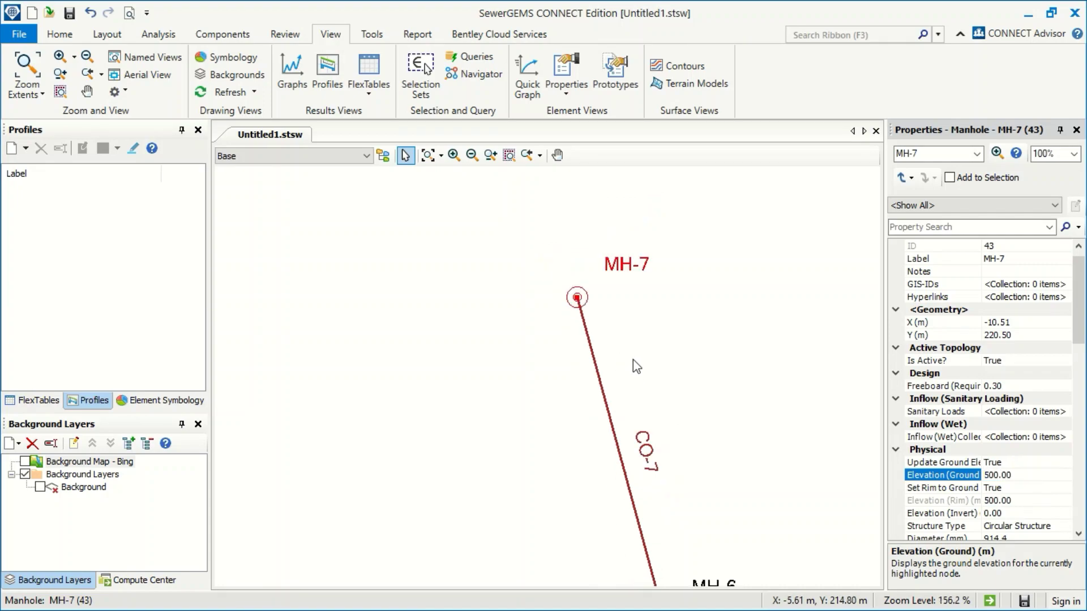
drag(667, 430, 524, 117)
scroll(506, 252, up, 3)
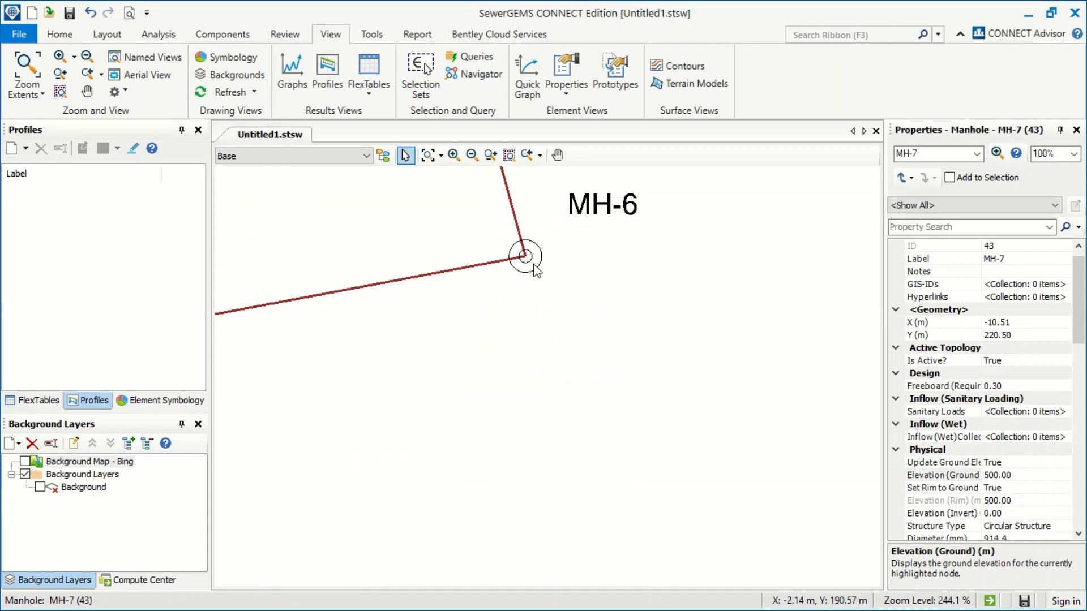
click(535, 270)
click(1018, 487)
click(1014, 475)
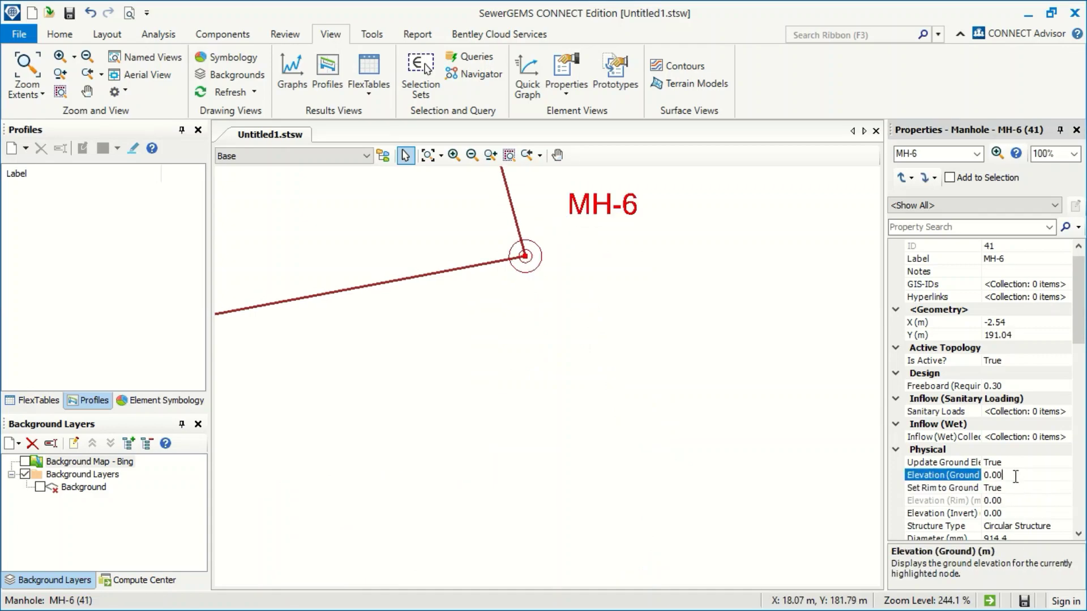
- Select the entire drawn network of outfall, manholes and conduits and delete it
scroll(769, 440, down, 6)
scroll(767, 439, down, 2)
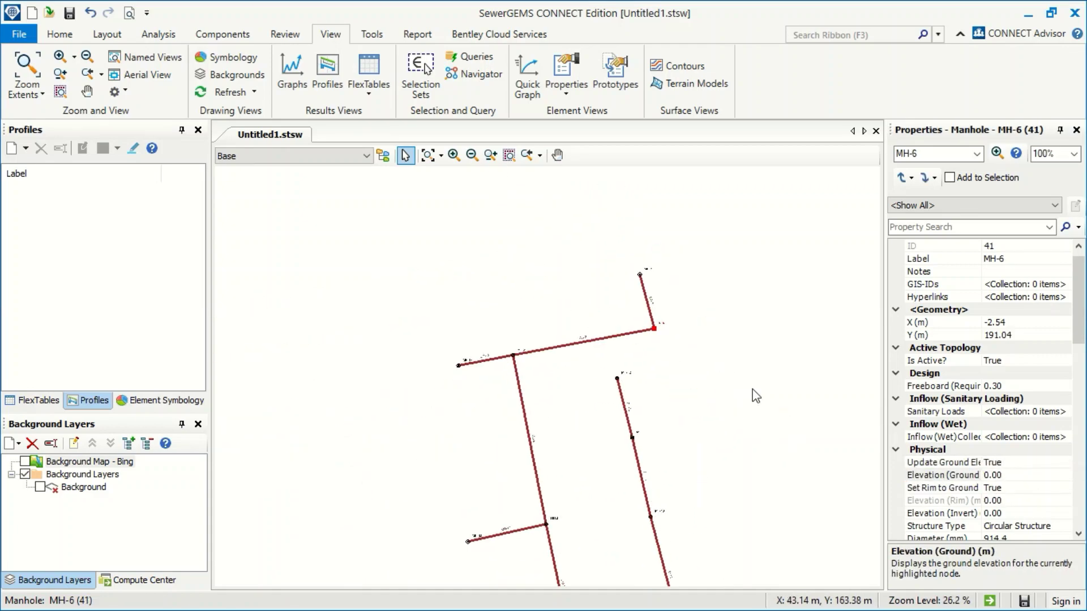
scroll(623, 356, up, 3)
scroll(566, 430, down, 5)
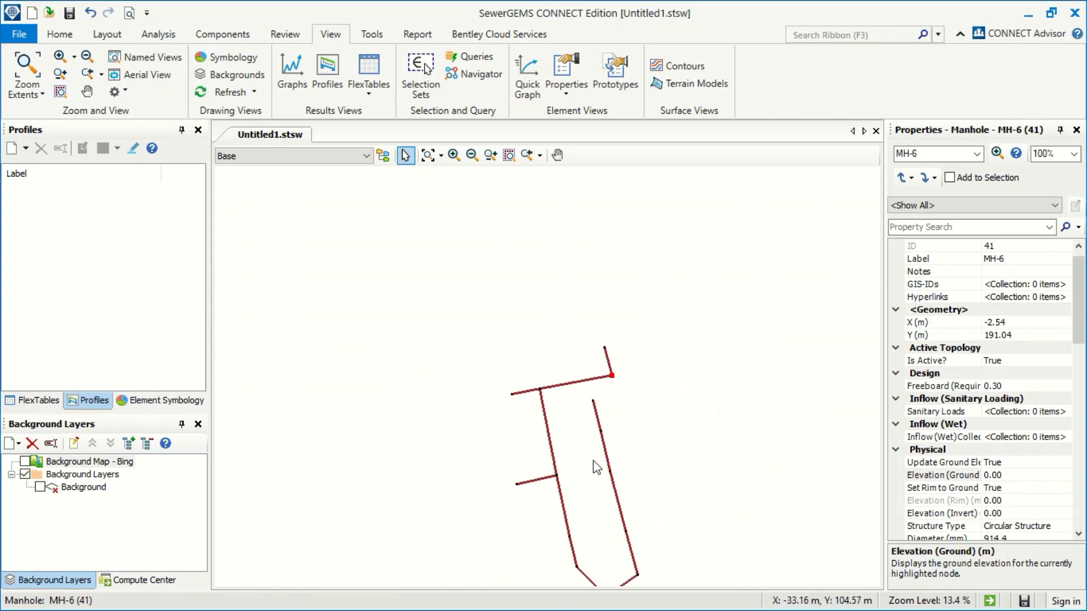
scroll(591, 481, up, 1)
scroll(606, 442, down, 3)
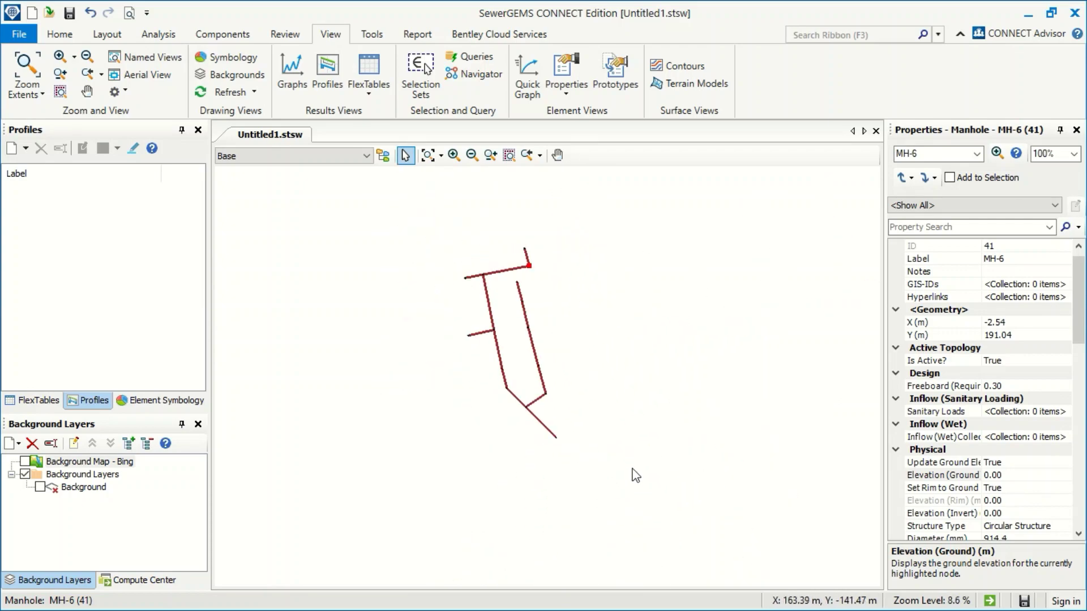
drag(647, 488, 369, 204)
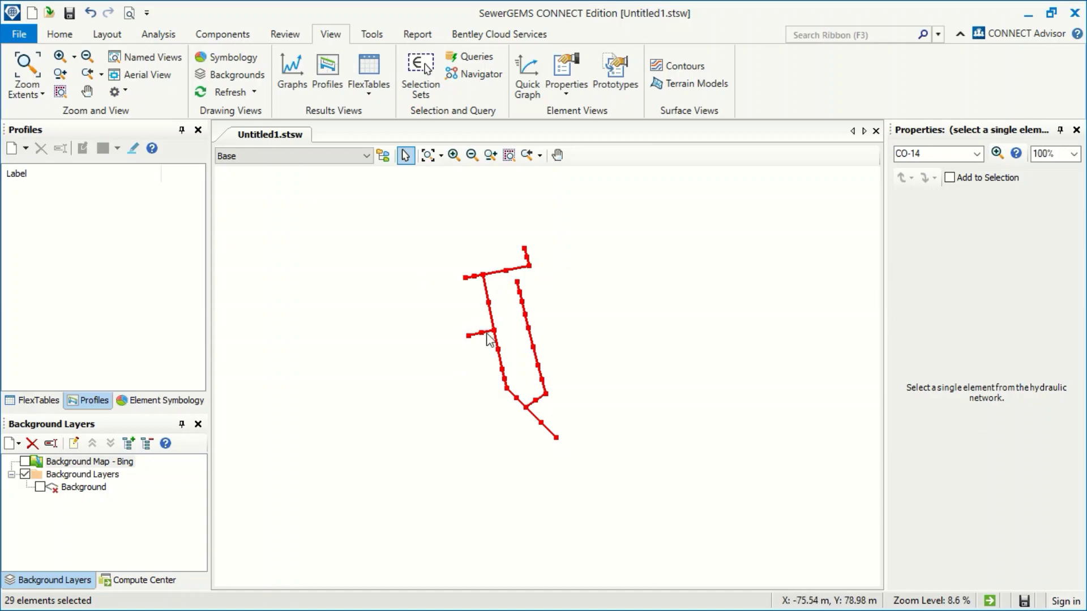
key(Delete)
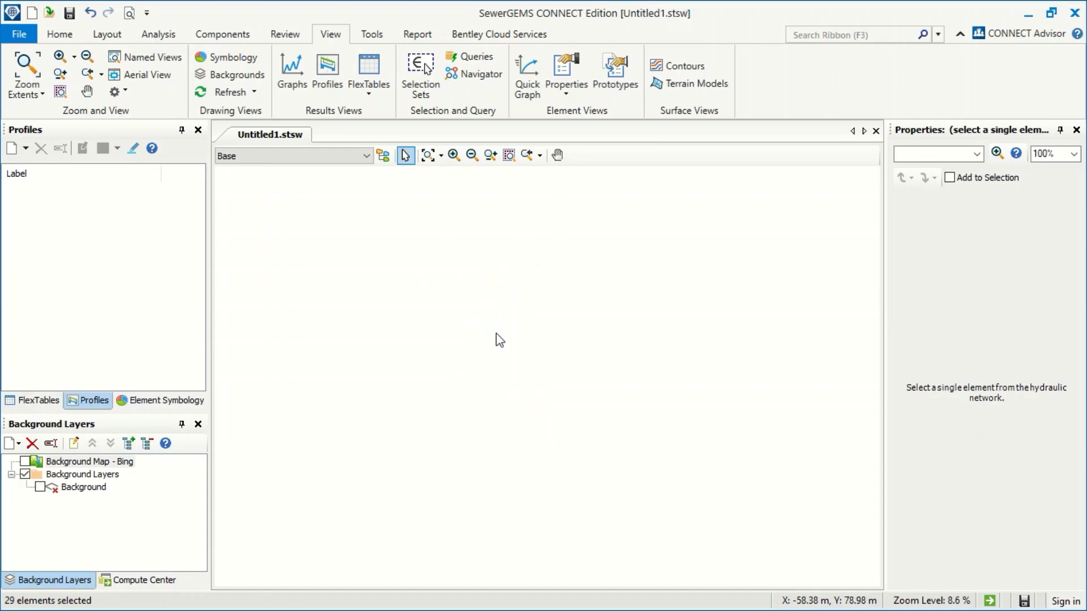
- Show the Background drawing layer and zoom to its extents, closing in on the housing blocks
click(41, 487)
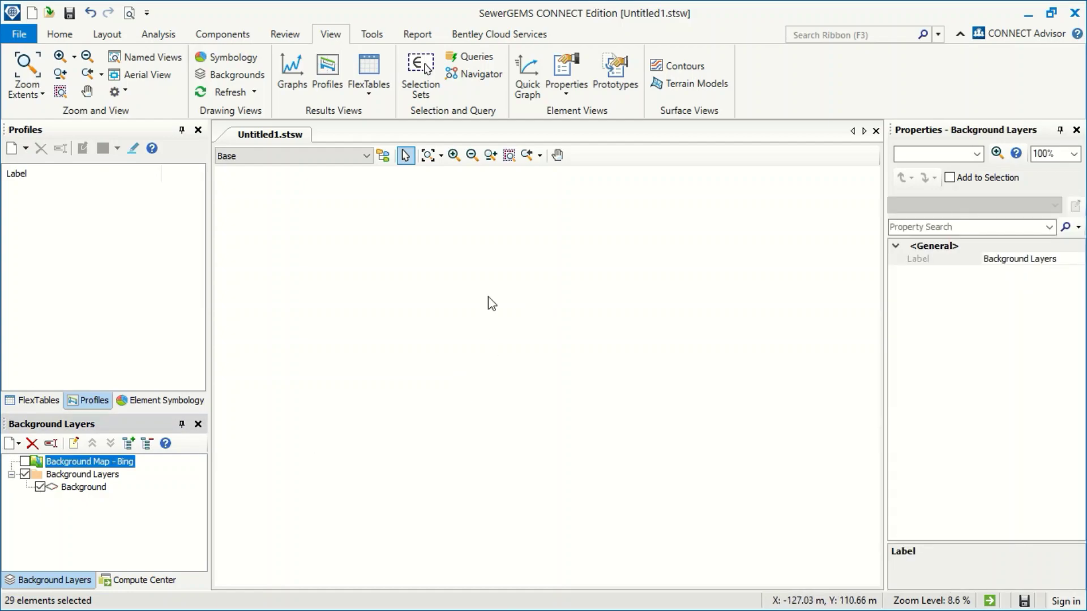
click(428, 155)
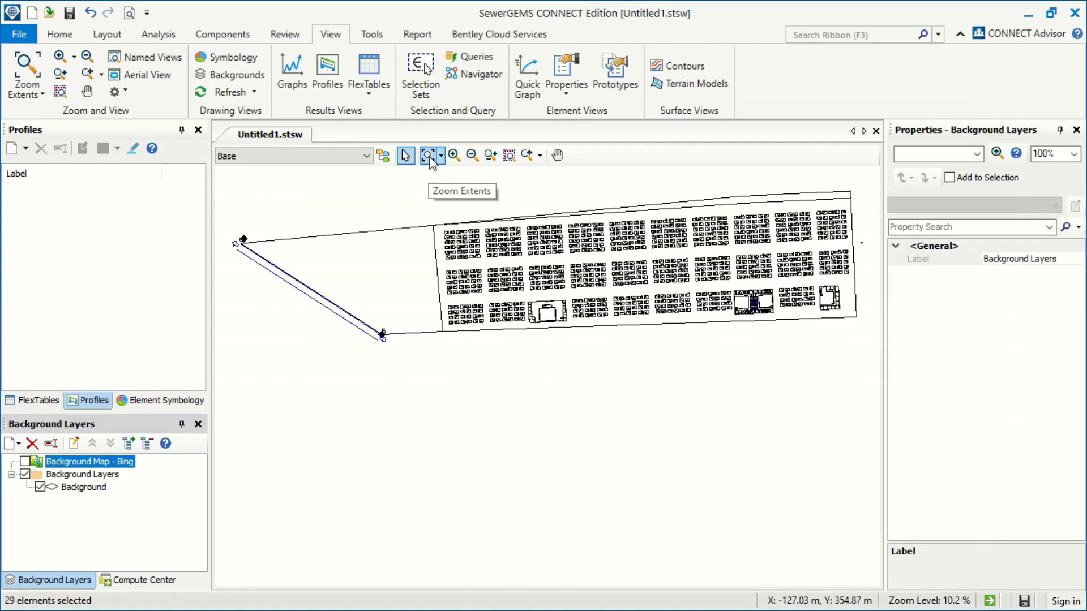
drag(560, 262, 491, 281)
scroll(590, 288, up, 2)
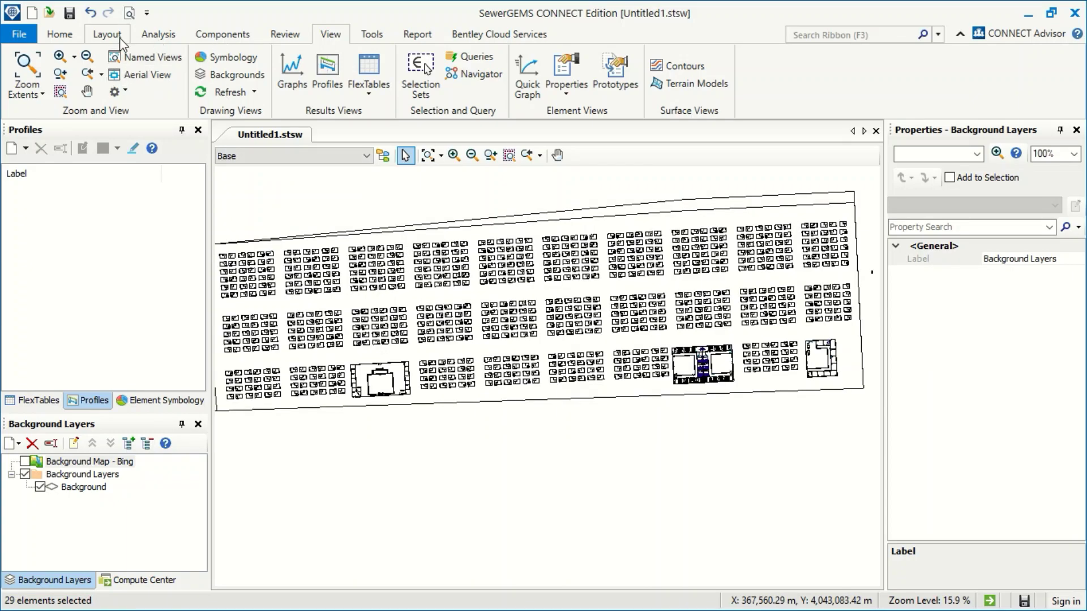
- Place an outfall north of the top row of housing blocks, at about X 367,687 m, Y 4,043,038 m
click(60, 35)
click(376, 76)
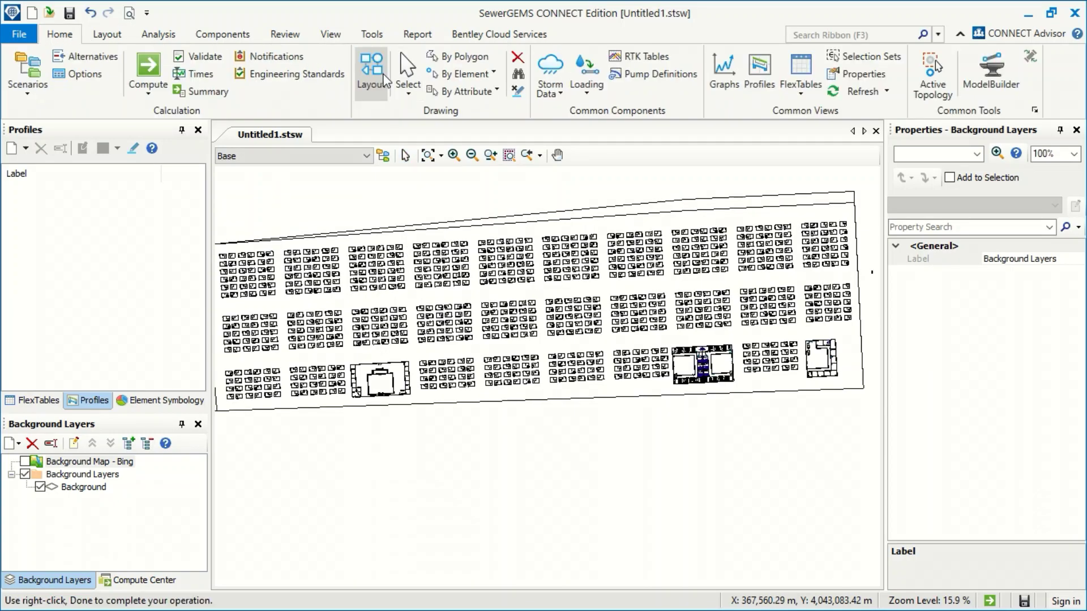
click(108, 34)
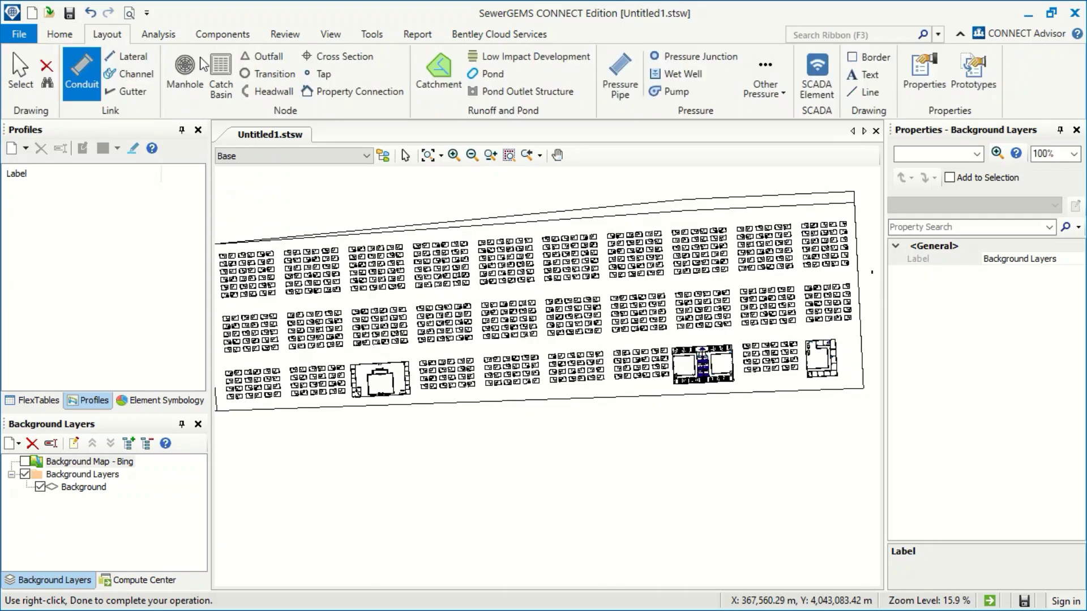
click(262, 59)
scroll(550, 265, up, 2)
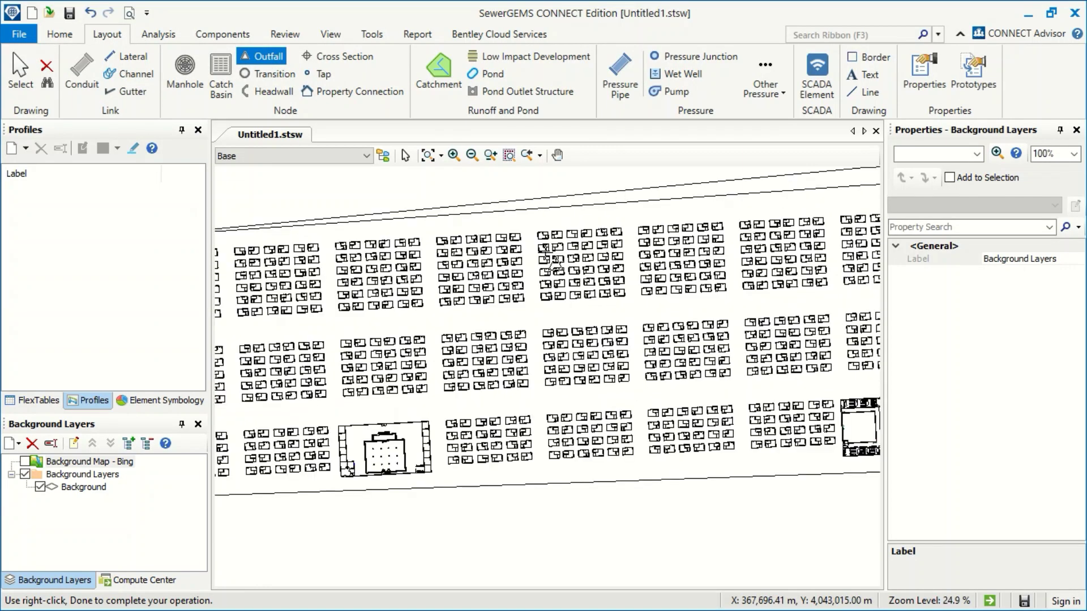
scroll(524, 214, up, 3)
scroll(570, 226, down, 5)
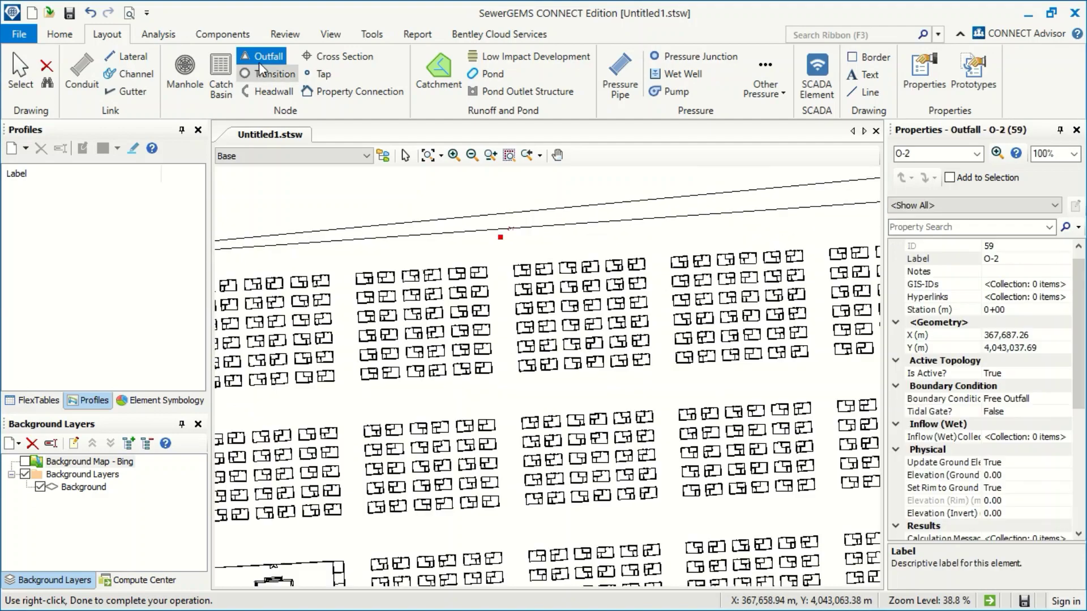
- Start a conduit run from the outfall south to a manhole at the first cross street, at about X 367,690 m, Y 4,042,979 m
click(79, 68)
scroll(501, 238, up, 1)
scroll(501, 238, up, 6)
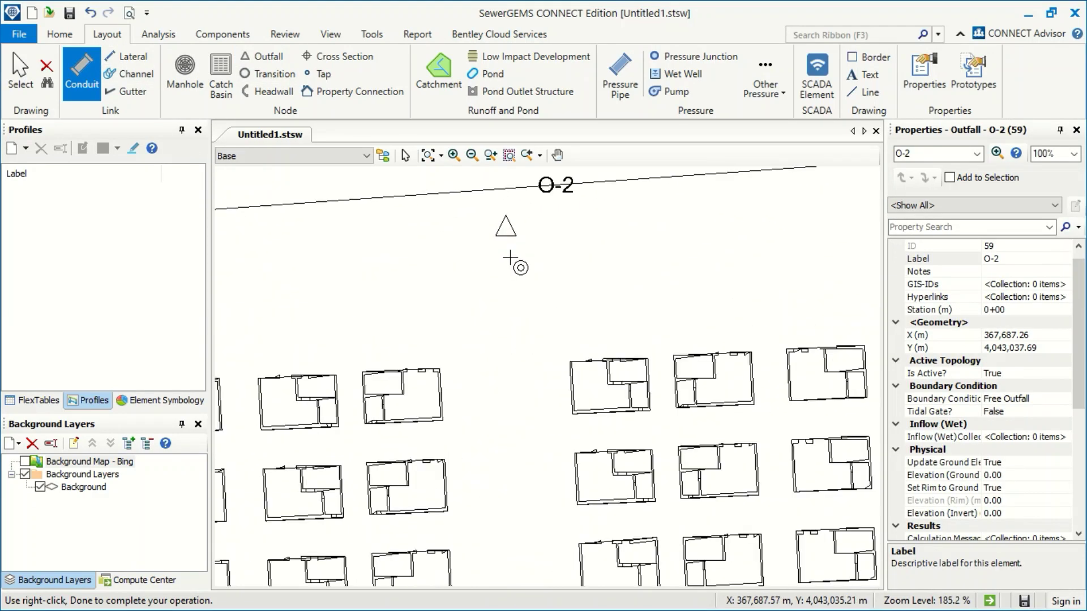
click(506, 229)
scroll(509, 311, down, 4)
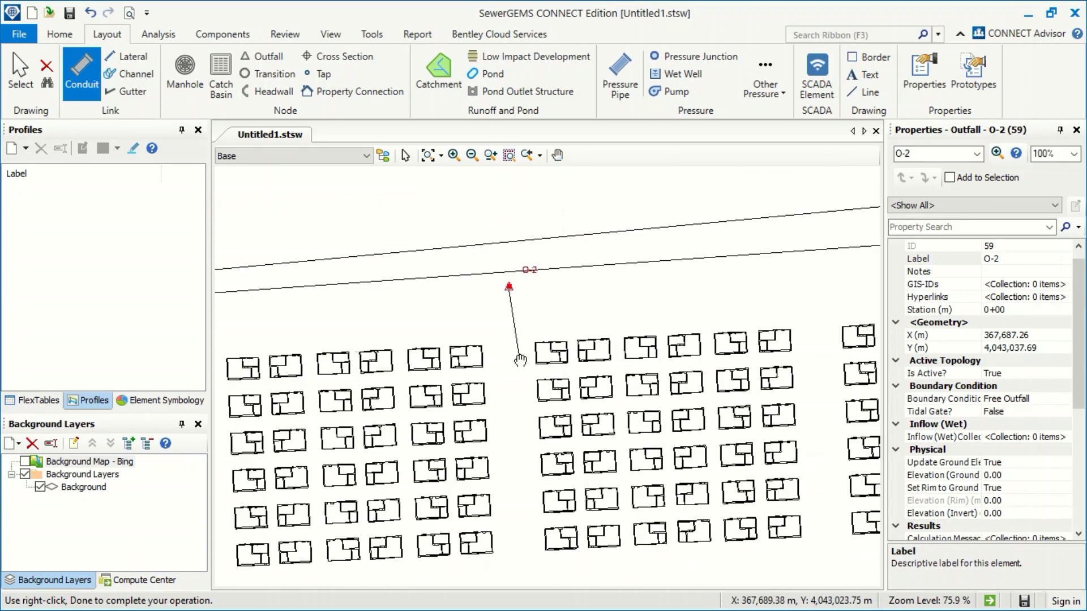
scroll(514, 351, down, 2)
click(514, 365)
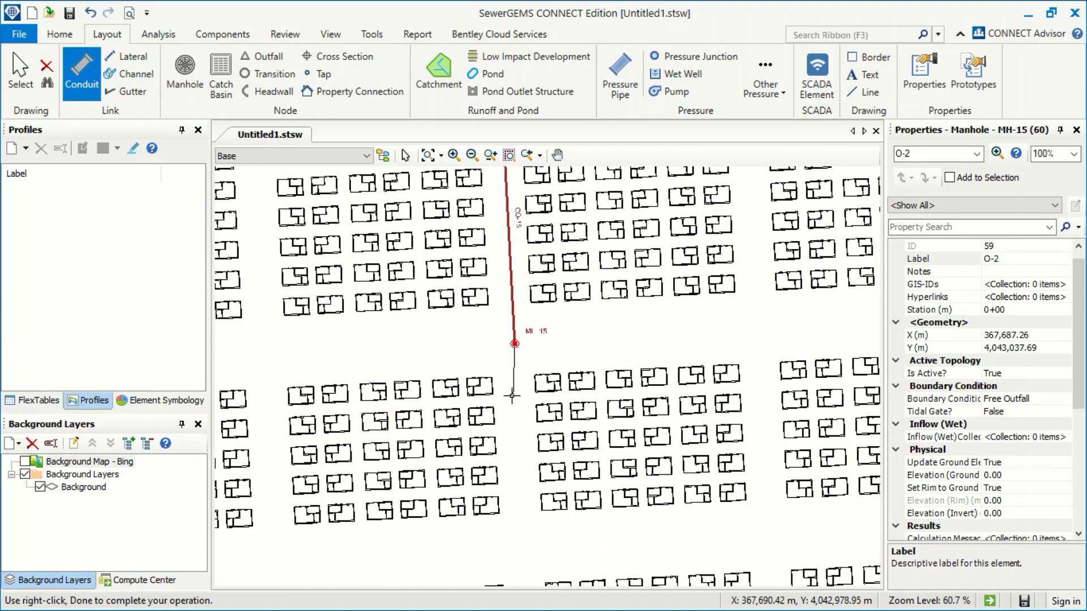
- Extend the conduit run south to a manhole at the next cross street, at about X 367,693 m, Y 4,042,931 m
drag(528, 492, 521, 338)
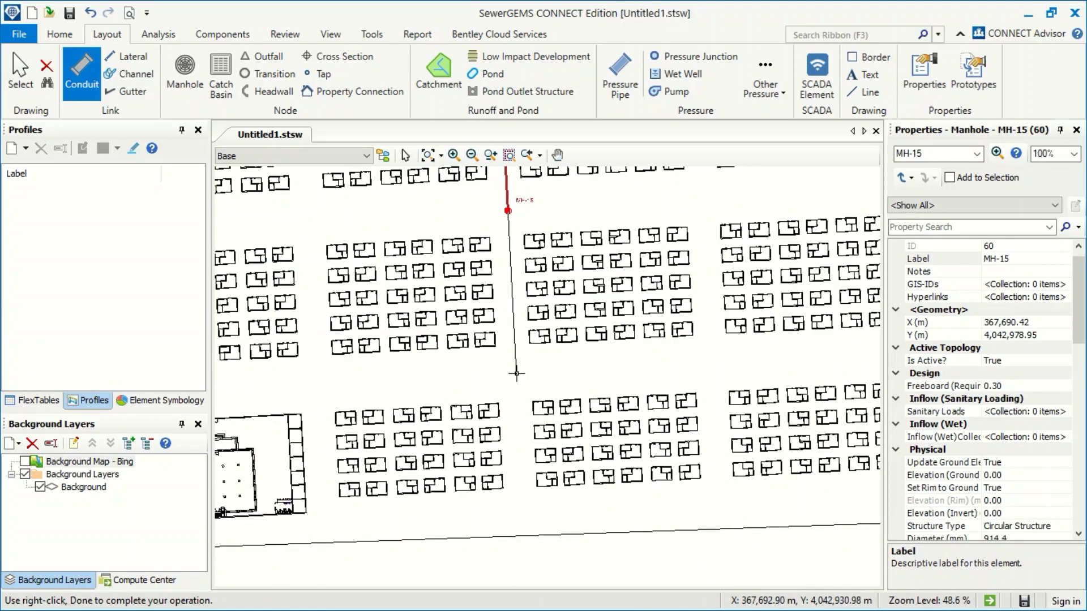
click(516, 375)
scroll(512, 388, down, 1)
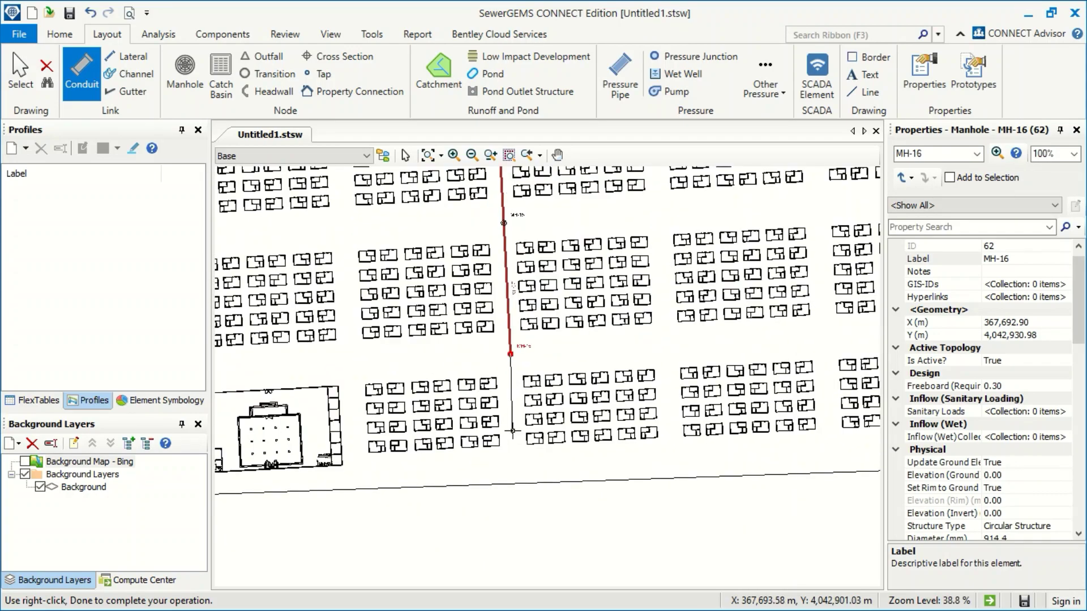
- Continue the run west along the cross street to a manhole at about X 367,646 m, Y 4,042,929 m and finish it
scroll(512, 421, up, 3)
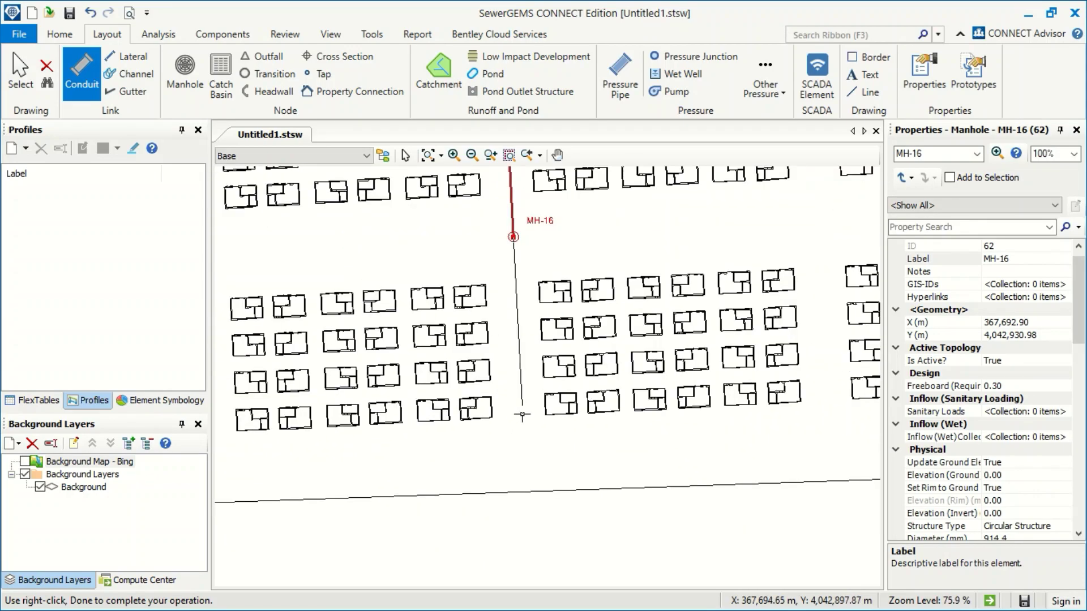
scroll(520, 387, down, 3)
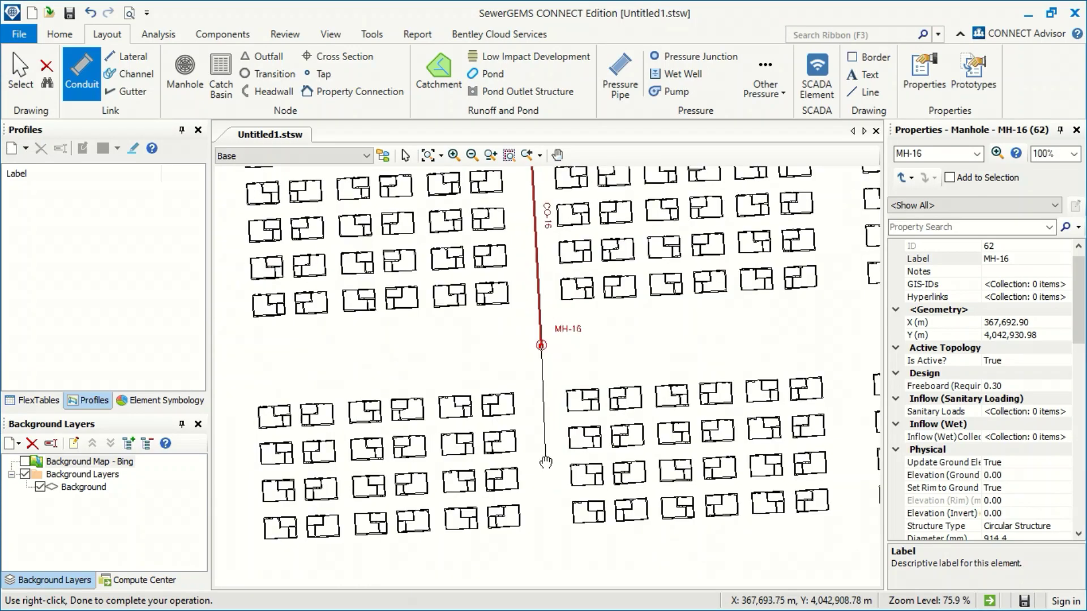
click(549, 363)
scroll(442, 377, up, 3)
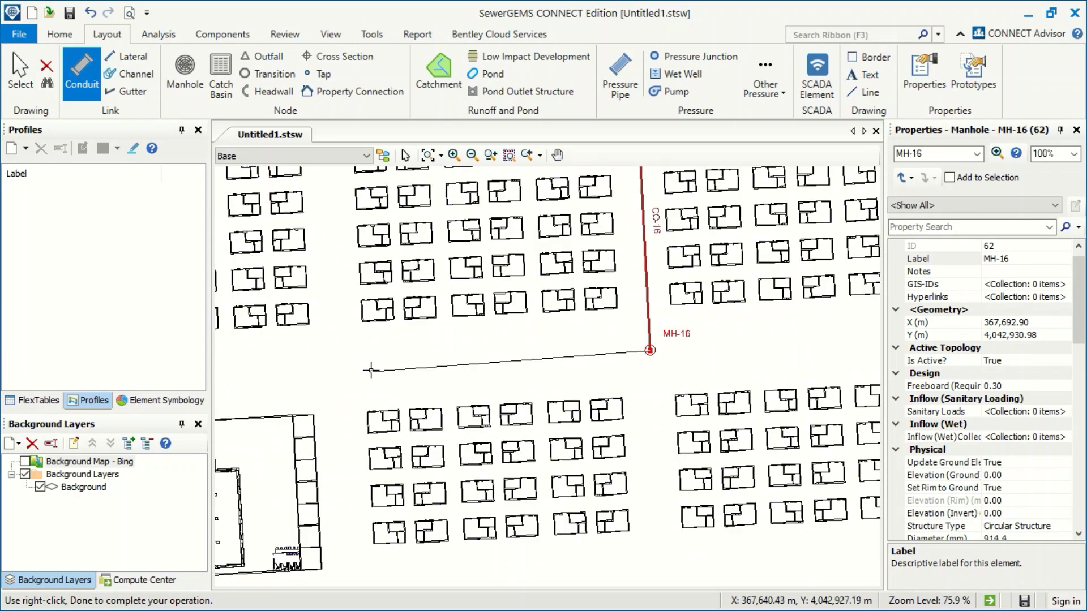
click(400, 360)
scroll(408, 360, down, 2)
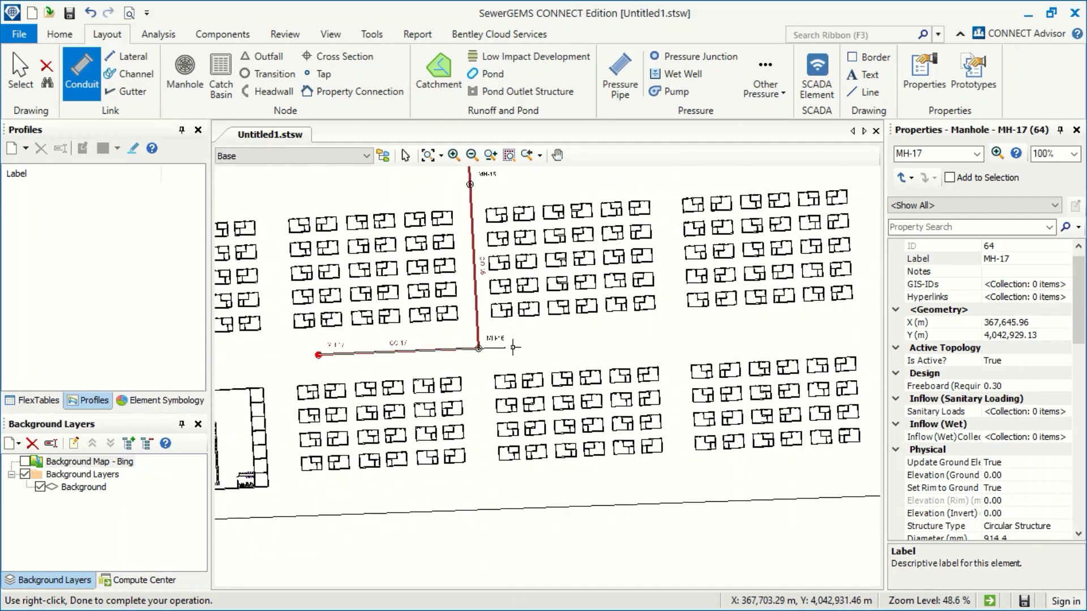
right_click(368, 313)
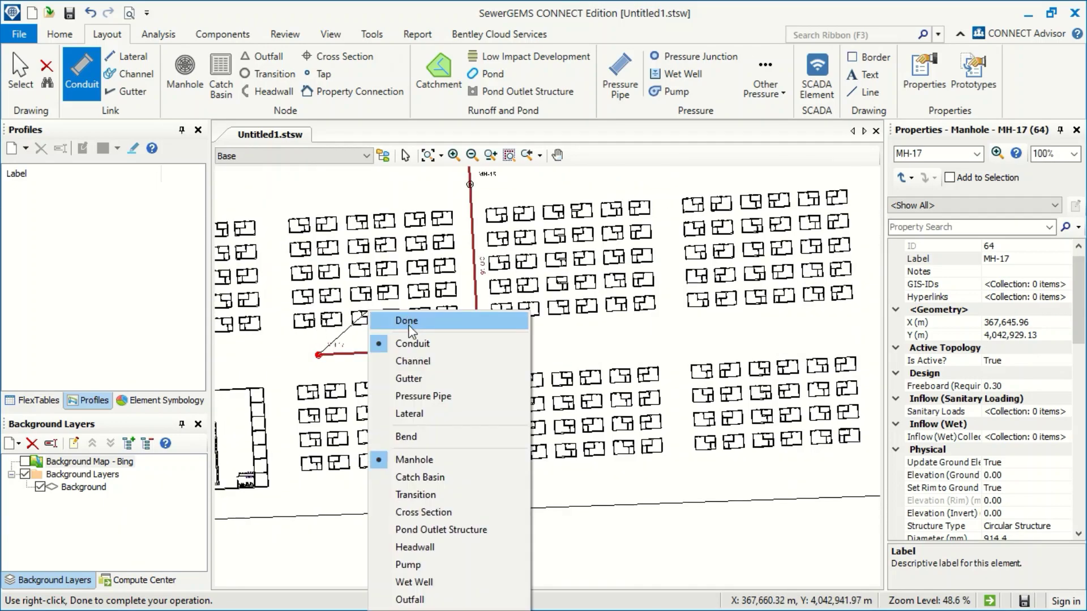
click(407, 321)
- Draw conduits east from MH-16 and MH-15 to new end manholes at about (367,737, 4,042,934) m and (367,735, 4,042,982) m
click(479, 358)
scroll(478, 358, up, 6)
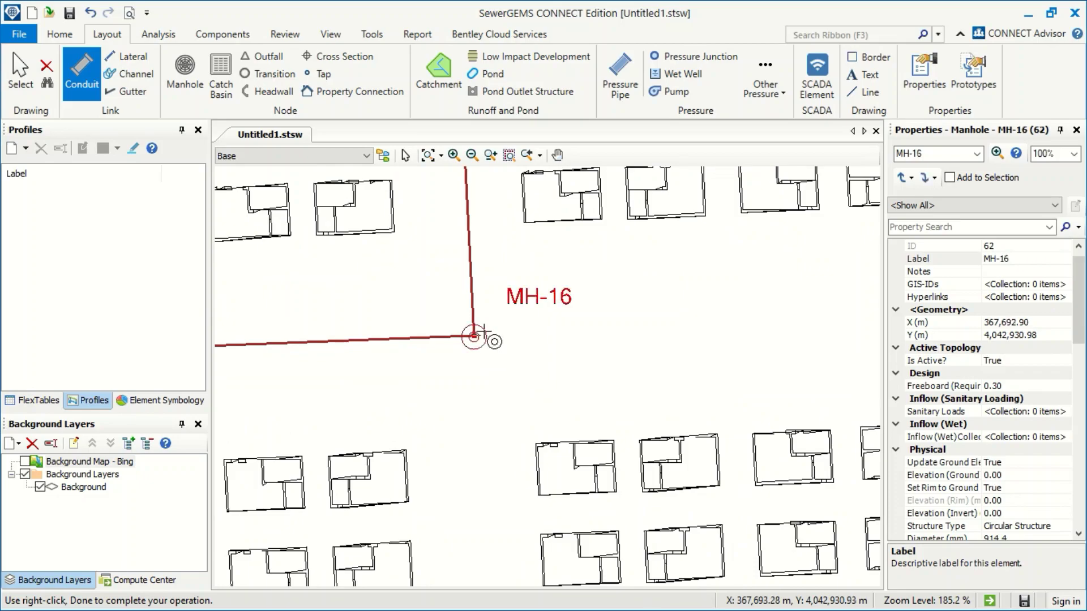
scroll(479, 336, down, 4)
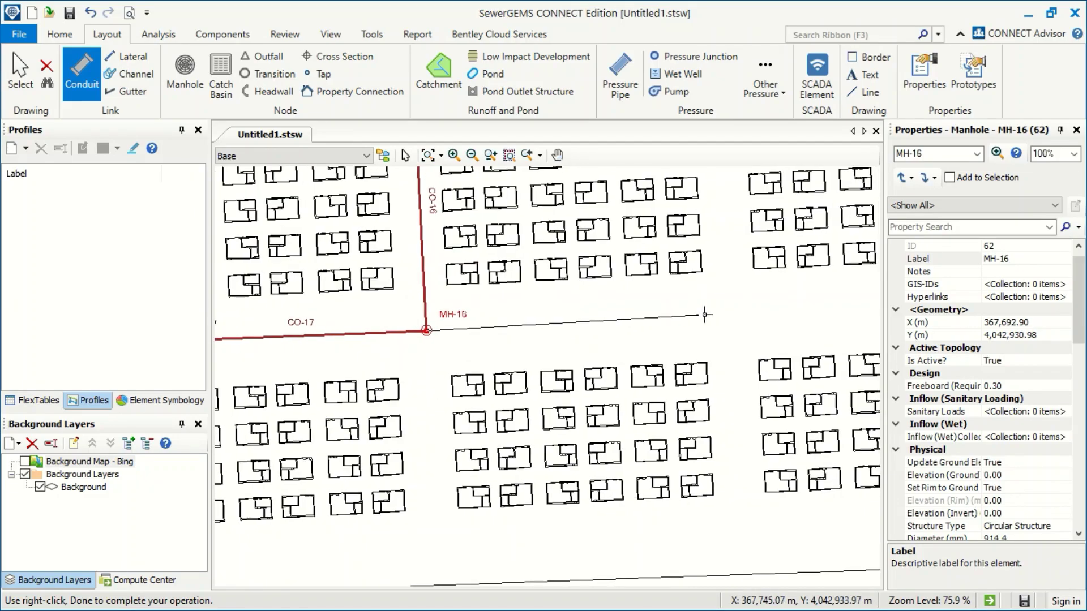
scroll(707, 314, down, 2)
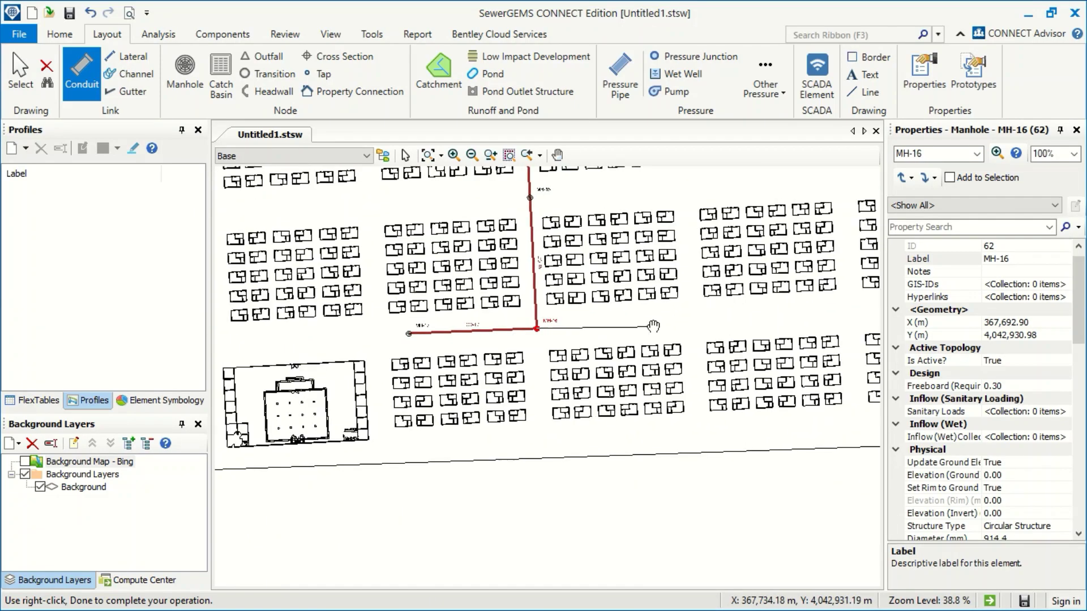
scroll(660, 317, up, 3)
click(665, 318)
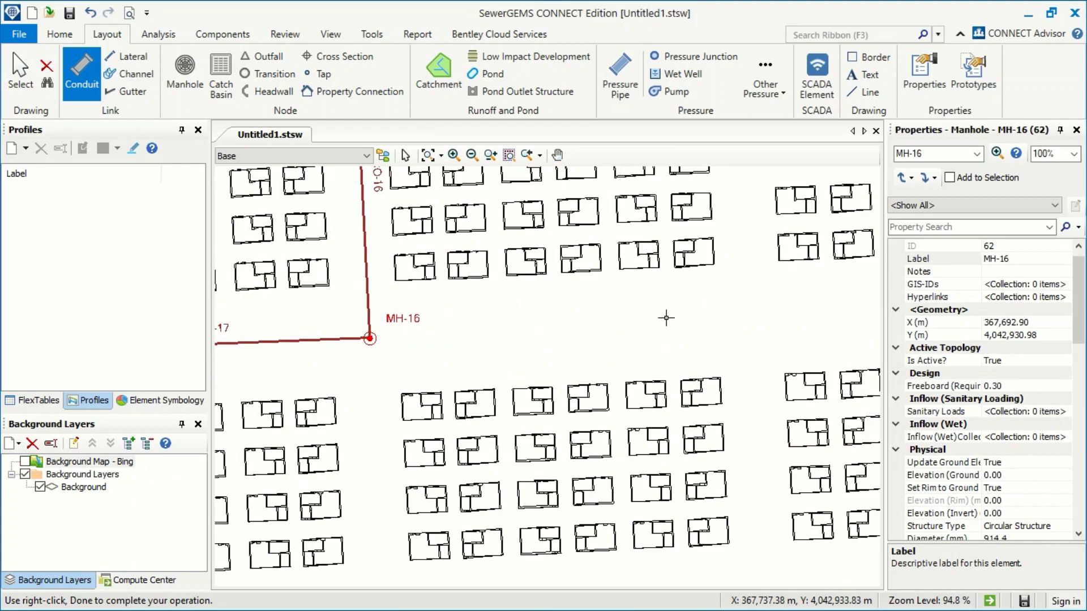
right_click(666, 285)
click(691, 295)
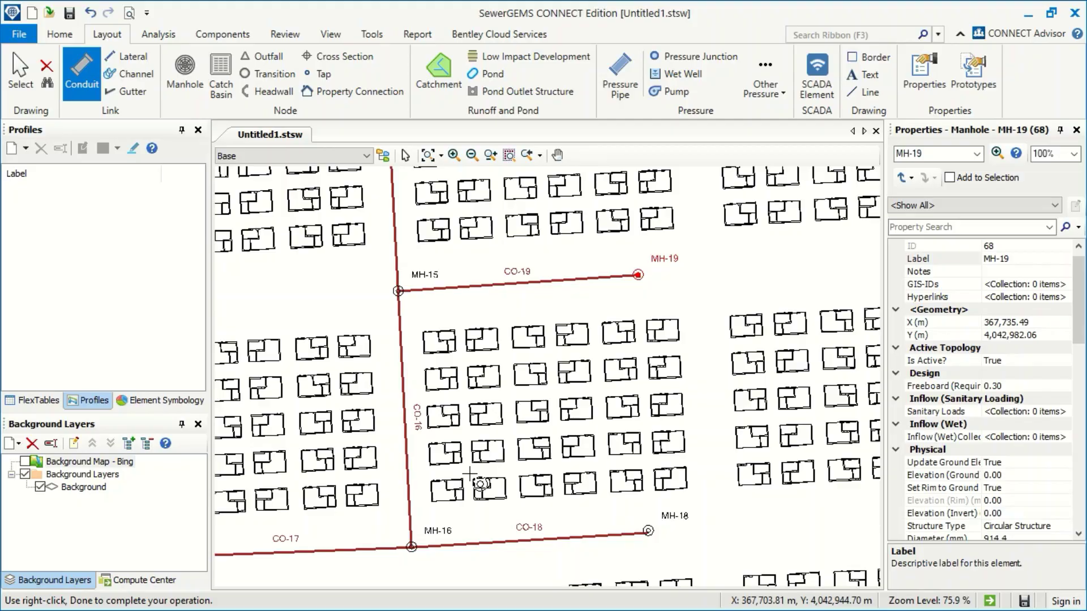
- Draw a conduit north between the first house columns, joining manholes at about (367,703, 4,042,945) m and (367,703, 4,042,960) m
drag(470, 473, 473, 434)
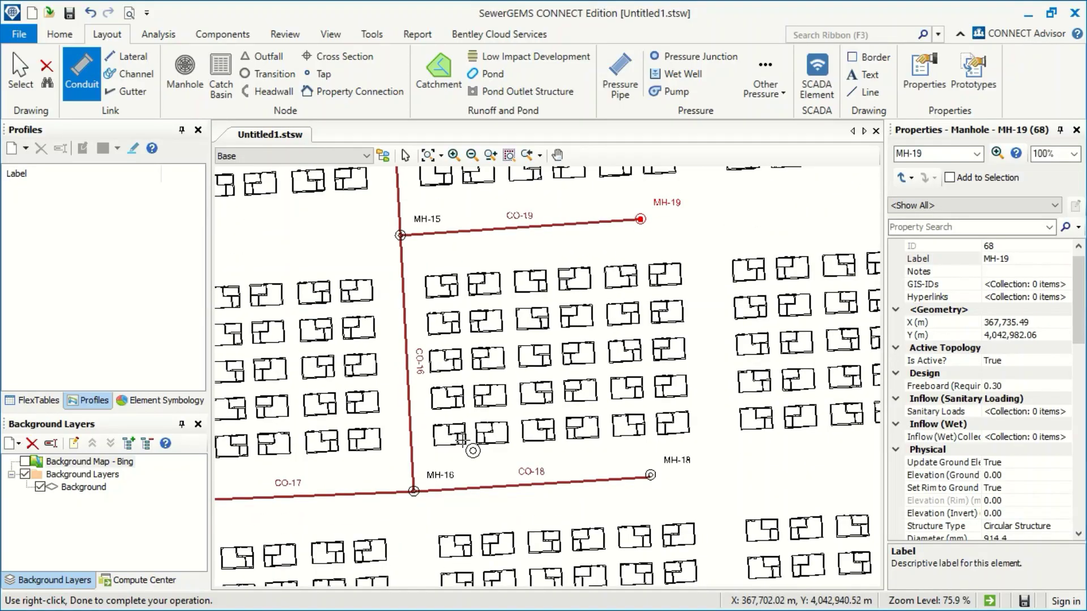
scroll(461, 439, up, 2)
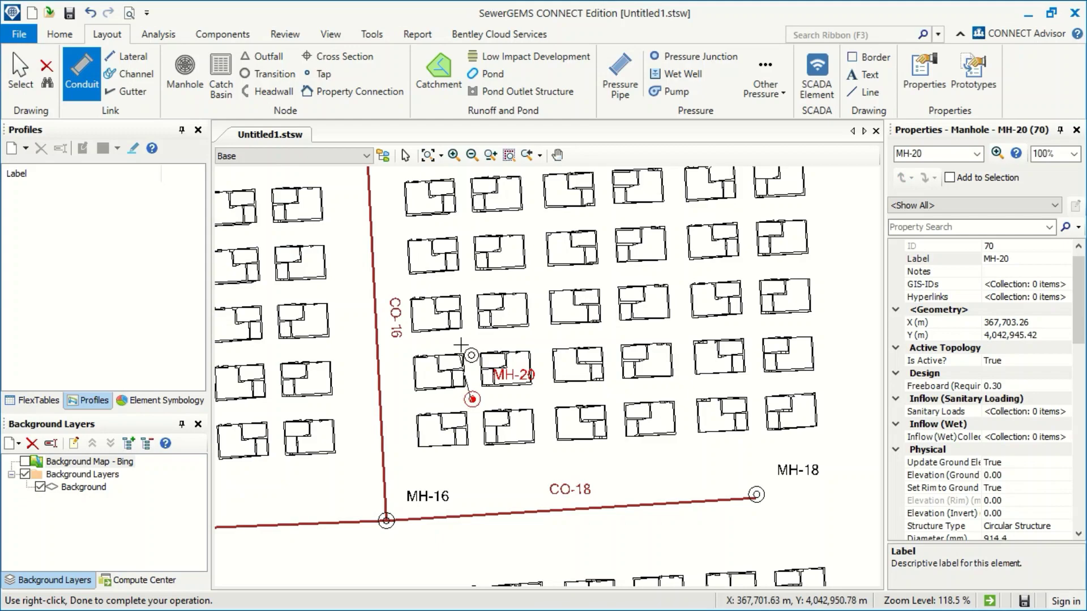
drag(474, 339, 486, 402)
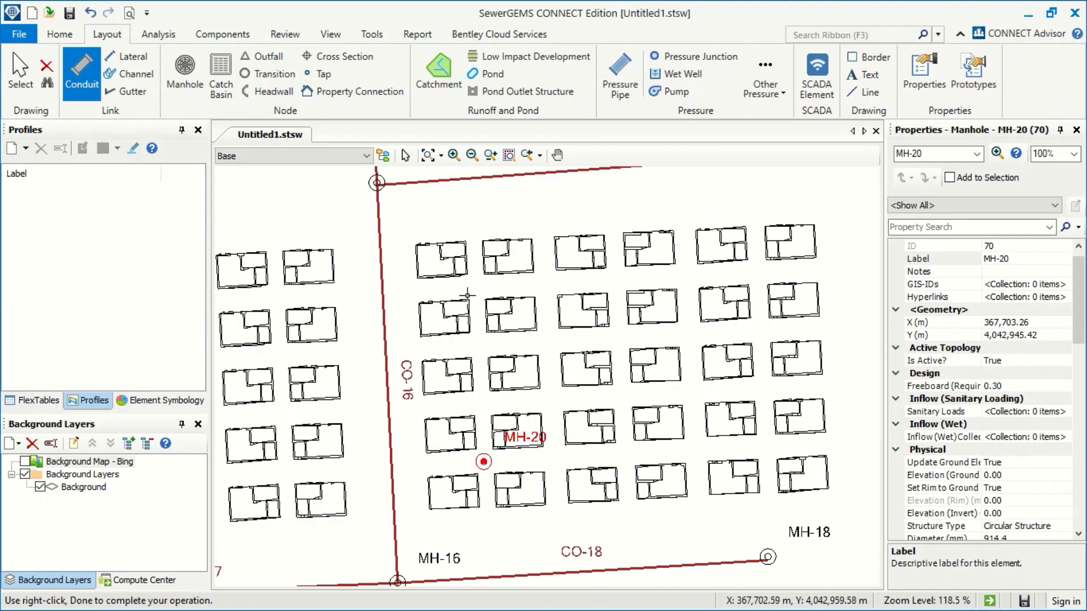
click(477, 345)
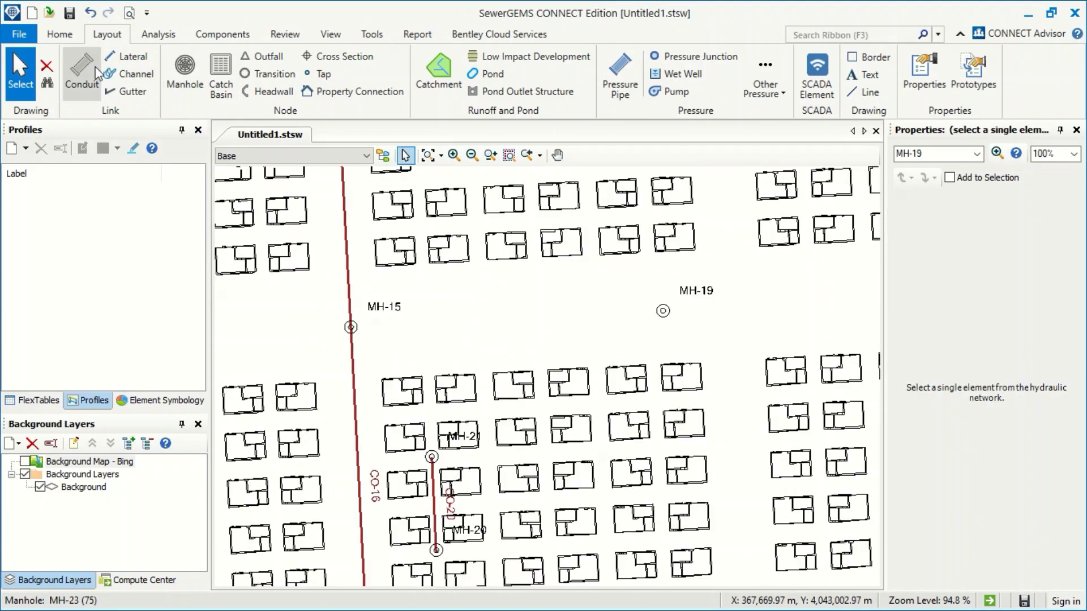
- Draw conduits from MH-15 to MH-19 through new manholes at about X 367,702 m and X 367,718 m along the cross street
click(96, 91)
scroll(341, 331, up, 3)
click(359, 324)
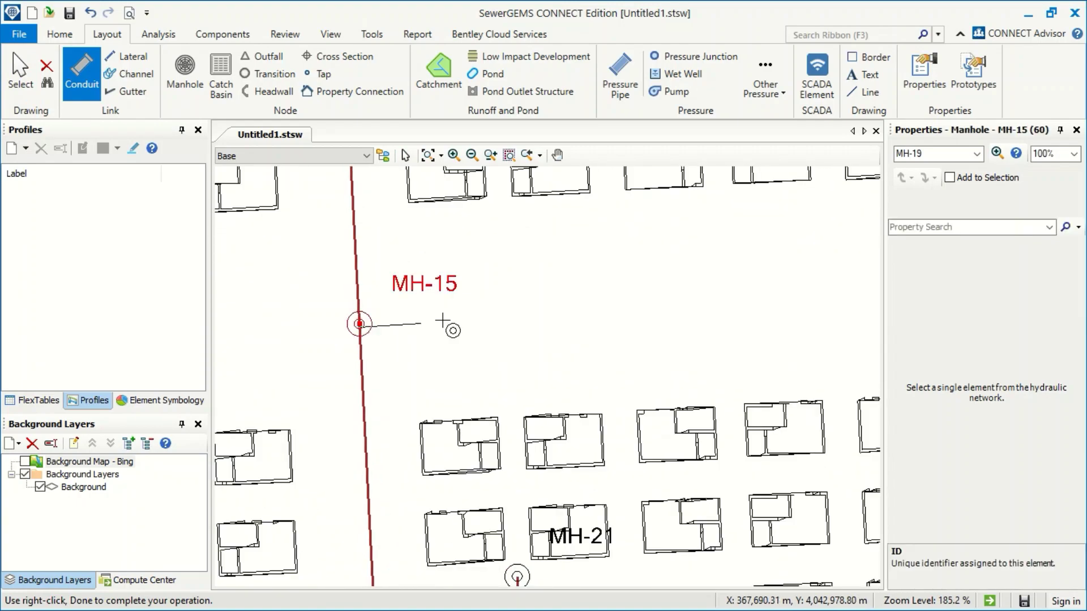
click(508, 317)
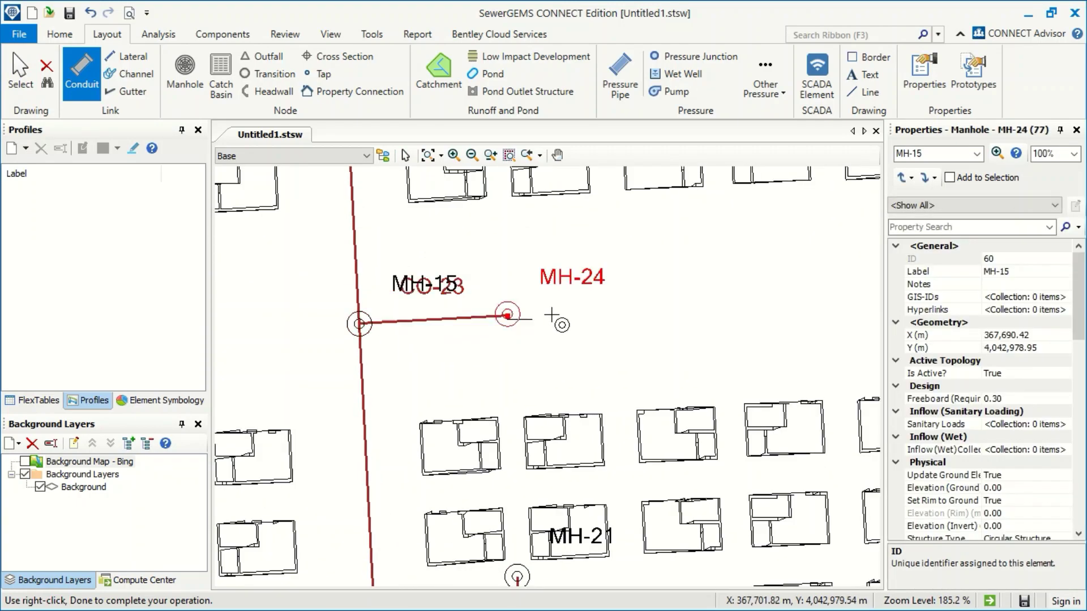
click(603, 309)
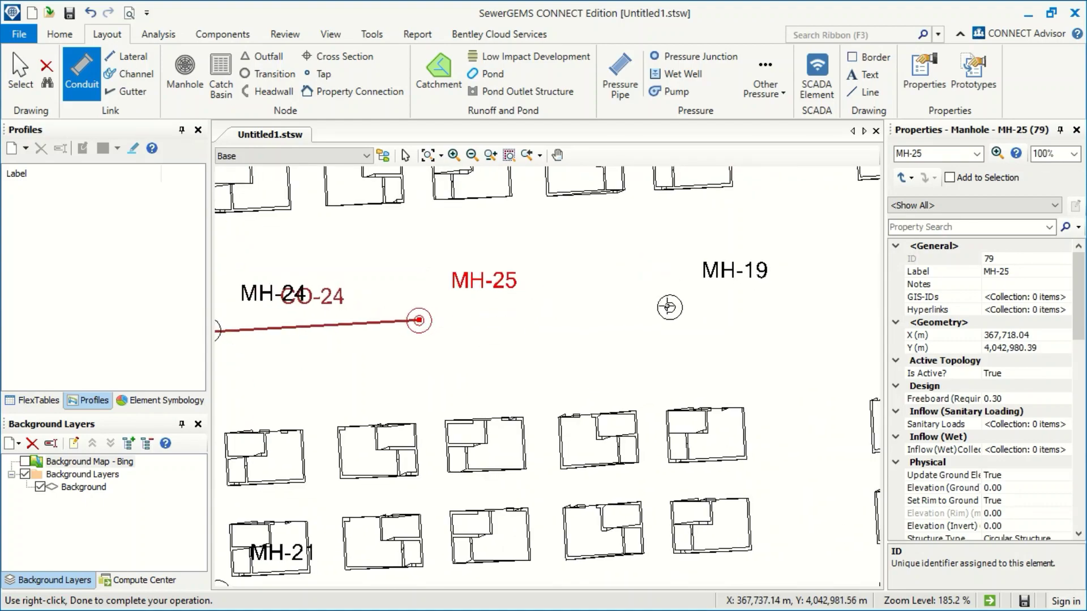
click(669, 307)
right_click(645, 268)
click(667, 276)
- Connect MH-21 by a conduit north to MH-24 on the cross street
scroll(408, 347, down, 2)
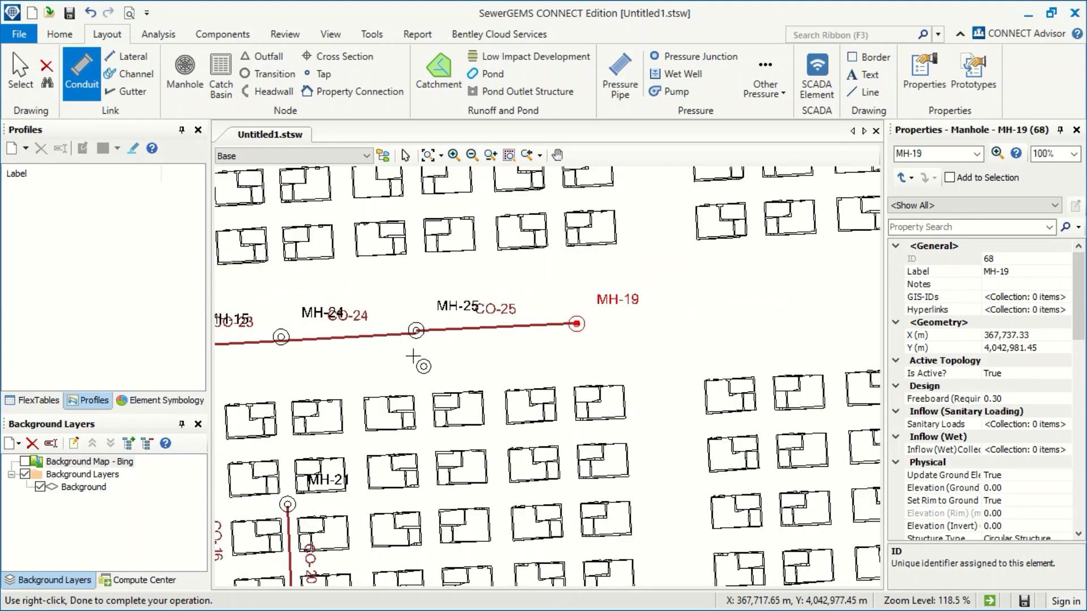
drag(318, 371, 553, 324)
scroll(523, 452, up, 2)
scroll(522, 453, up, 1)
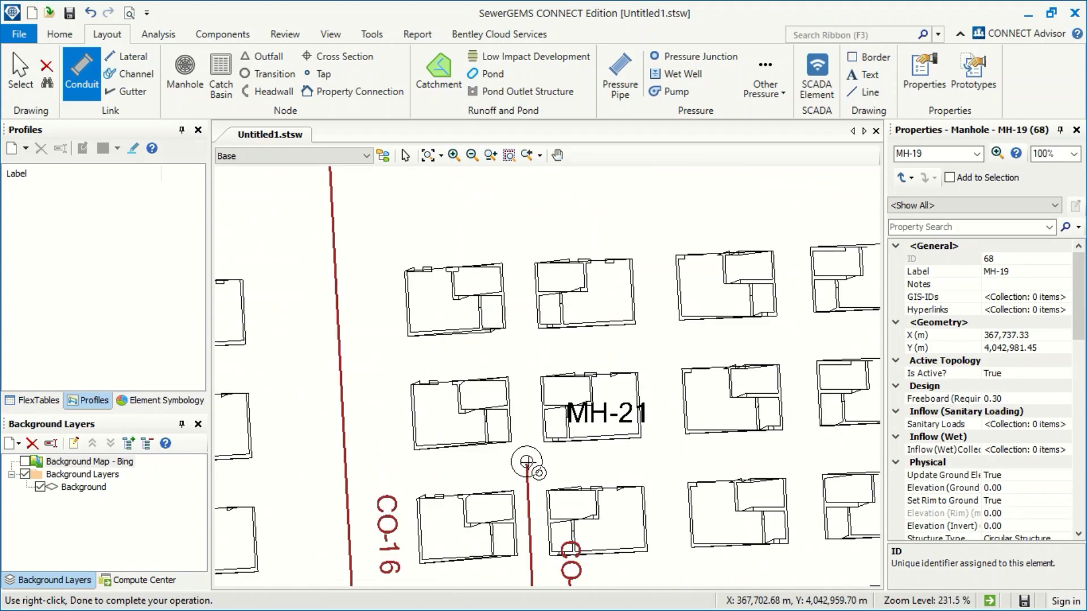
click(526, 462)
scroll(529, 317, down, 1)
scroll(543, 278, up, 2)
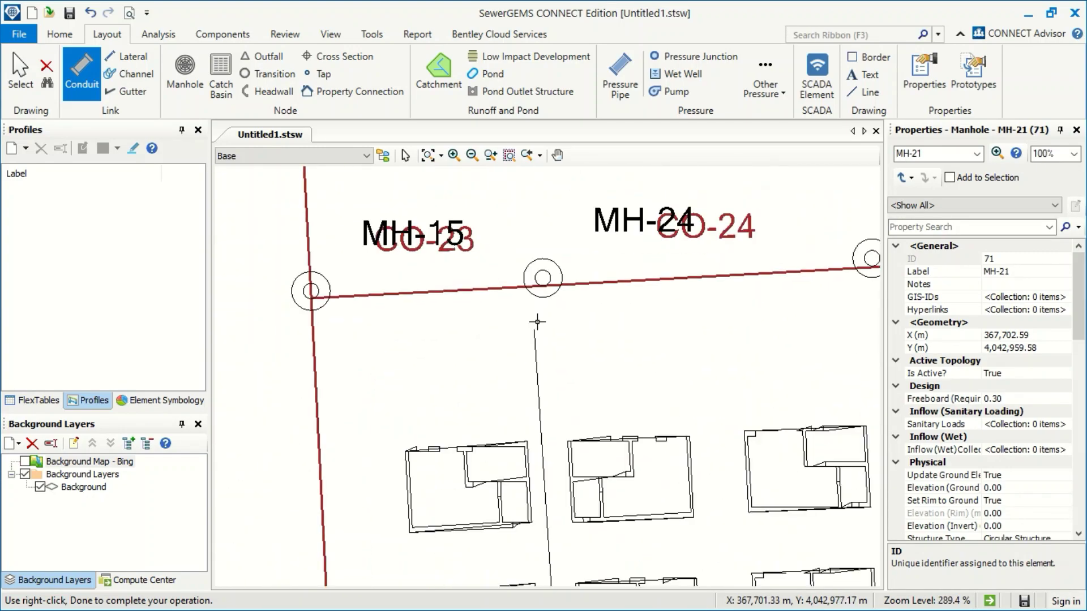
click(543, 278)
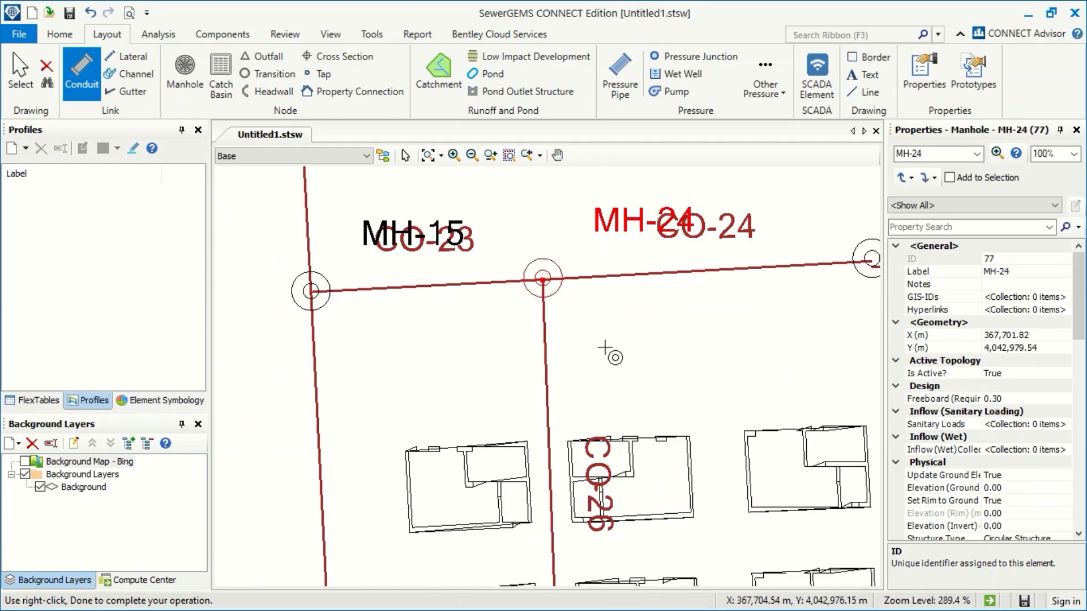
- Start a branch between the middle house columns with a conduit from a new southern manhole north to one at about (367,719, 4,042,961) m
scroll(539, 347, down, 4)
click(584, 494)
click(573, 321)
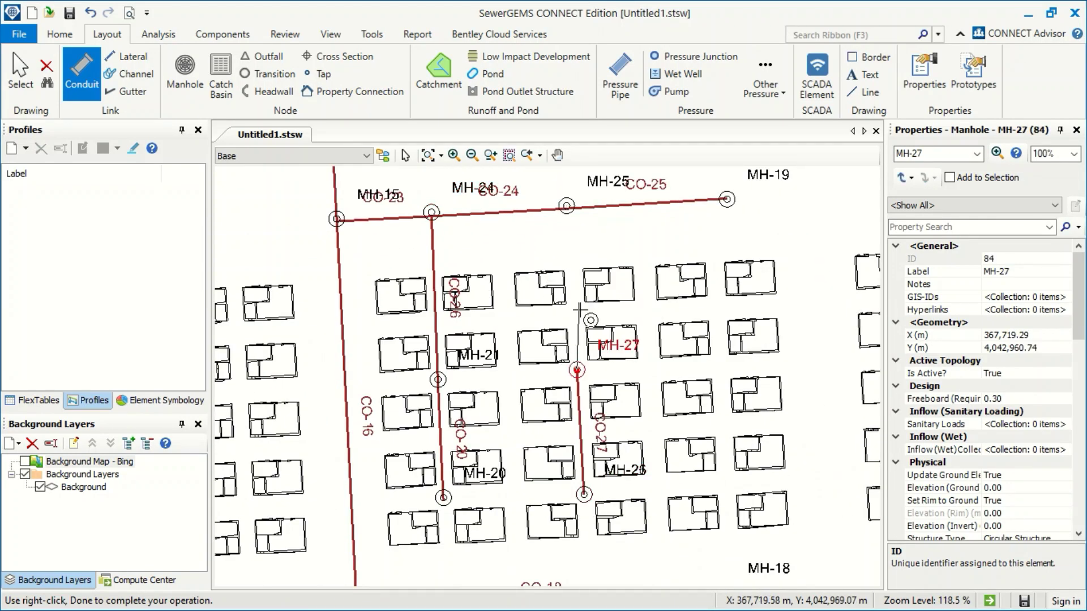
- Extend the middle branch north through one more manhole and end it at MH-25 on the cross street
scroll(586, 360, down, 8)
scroll(582, 340, up, 10)
scroll(585, 323, down, 2)
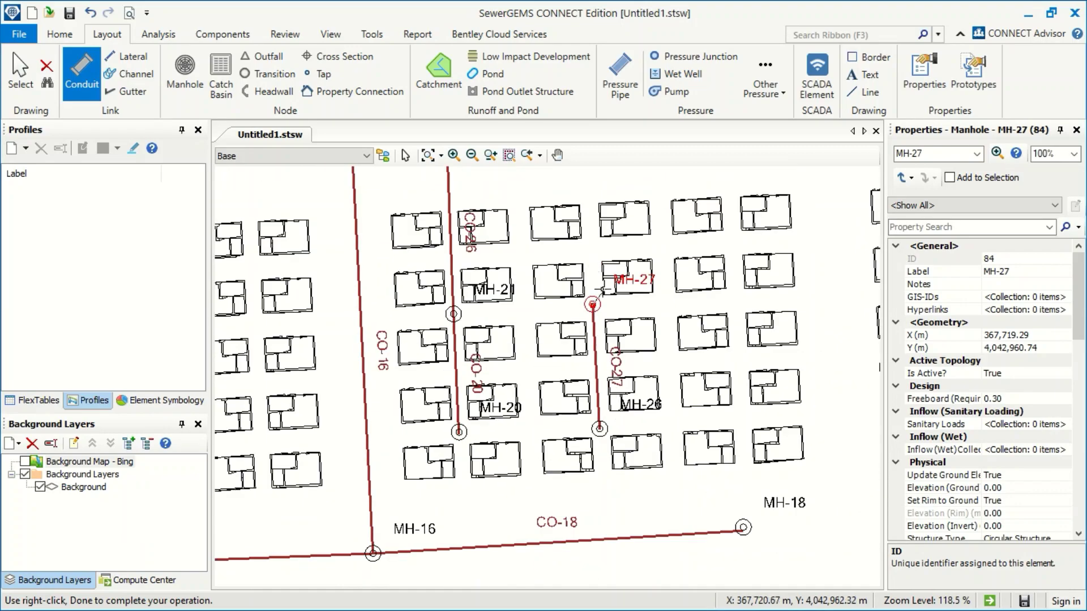
scroll(585, 195, up, 3)
click(604, 310)
scroll(599, 260, down, 4)
scroll(588, 175, up, 4)
click(610, 272)
right_click(639, 284)
click(657, 292)
- Draw a third branch north between the eastern house columns, through manholes at about Y 4,042,961 m and Y 4,042,968 m, ending at MH-19
scroll(641, 337, down, 7)
scroll(773, 438, up, 6)
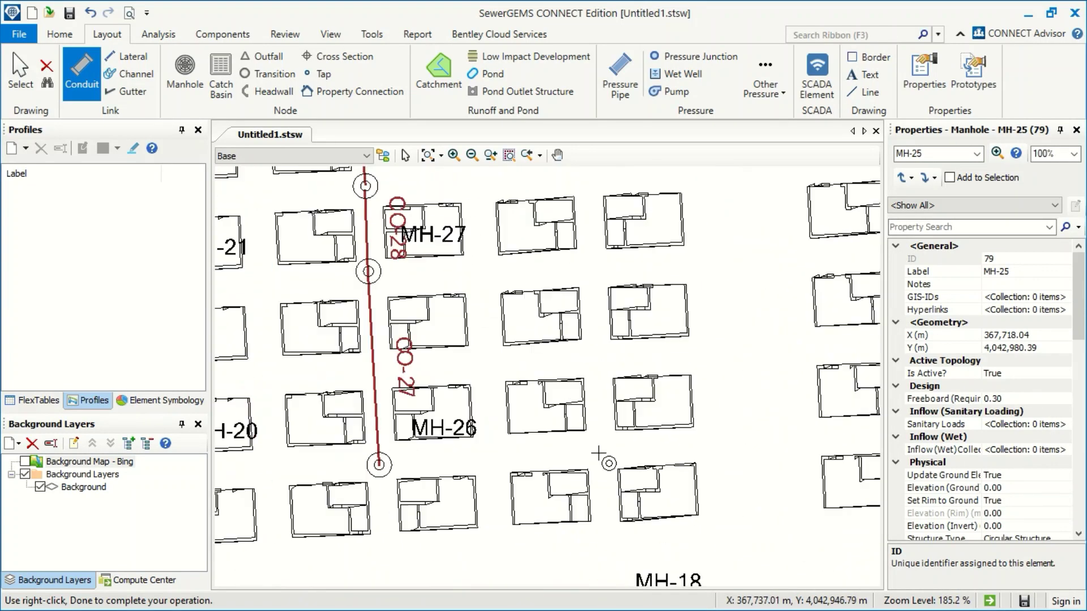
click(599, 454)
click(589, 272)
drag(584, 186, 628, 402)
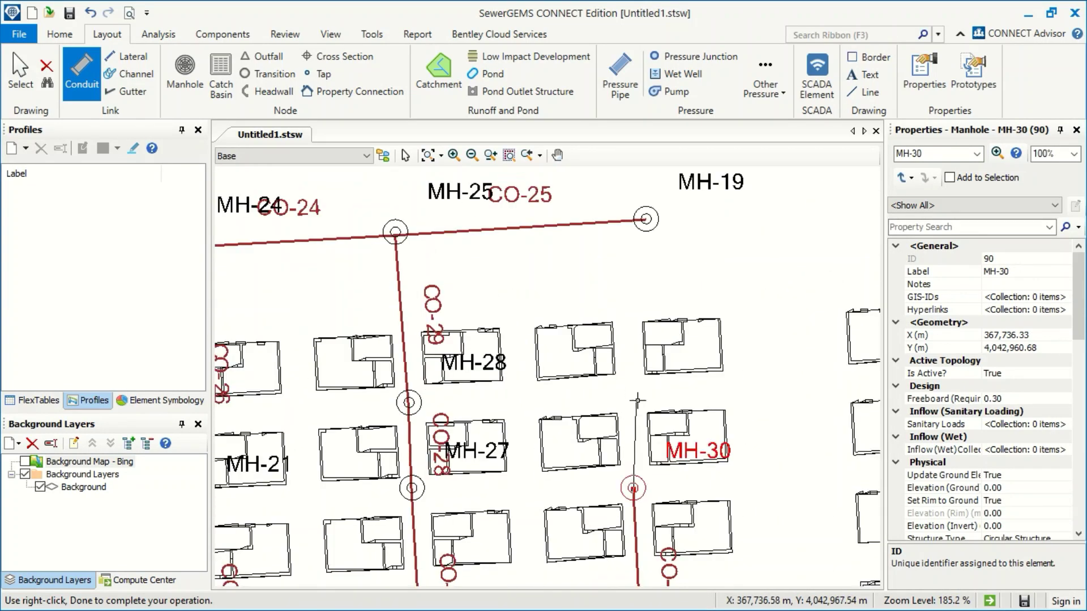
click(628, 389)
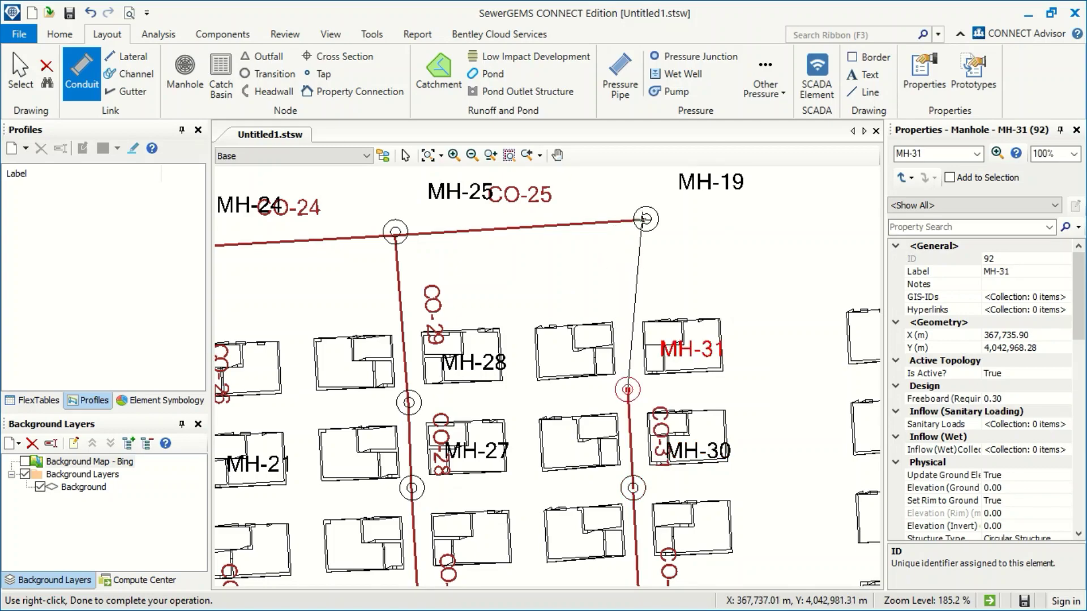
click(646, 219)
key(Escape)
- Move MH-19 slightly west in line with the third branch, to about X 367,735.3 m, Y 4,042,981.3 m
drag(653, 221, 627, 220)
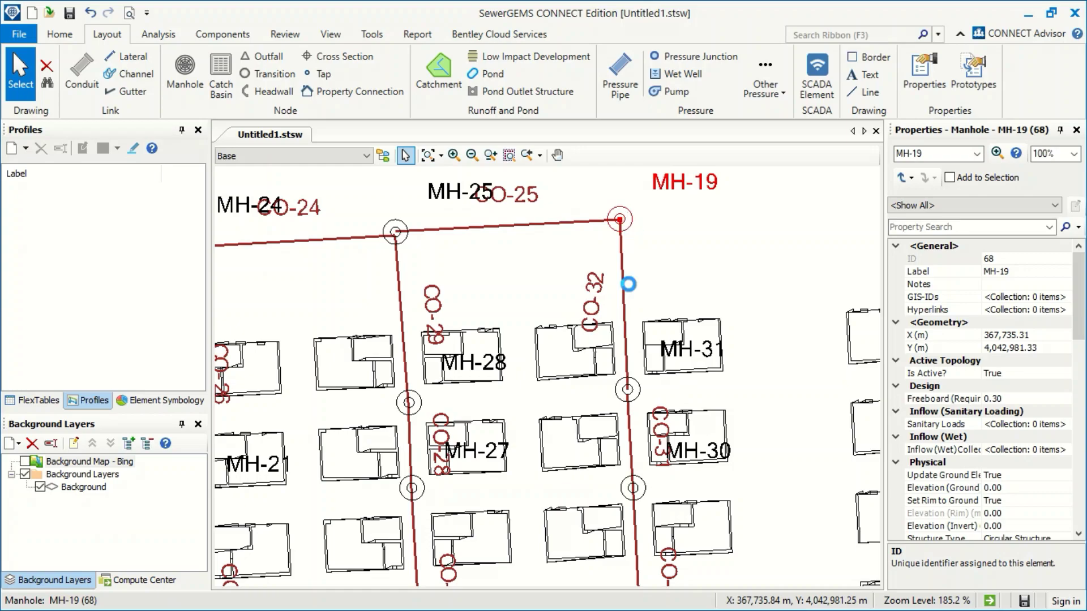
scroll(532, 381, down, 4)
scroll(621, 324, up, 1)
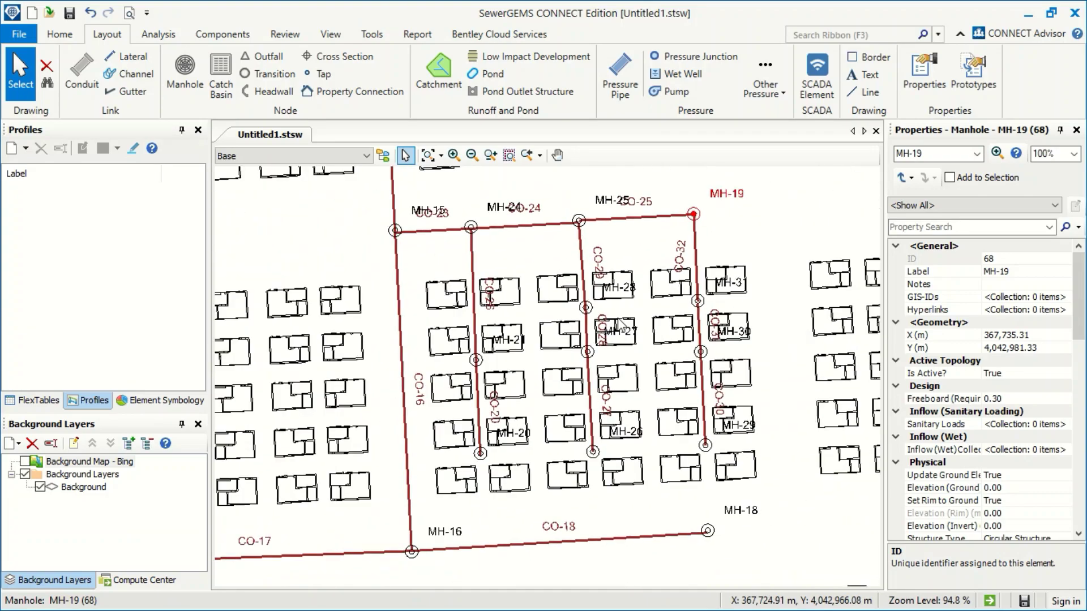
scroll(481, 306, up, 2)
scroll(481, 306, down, 1)
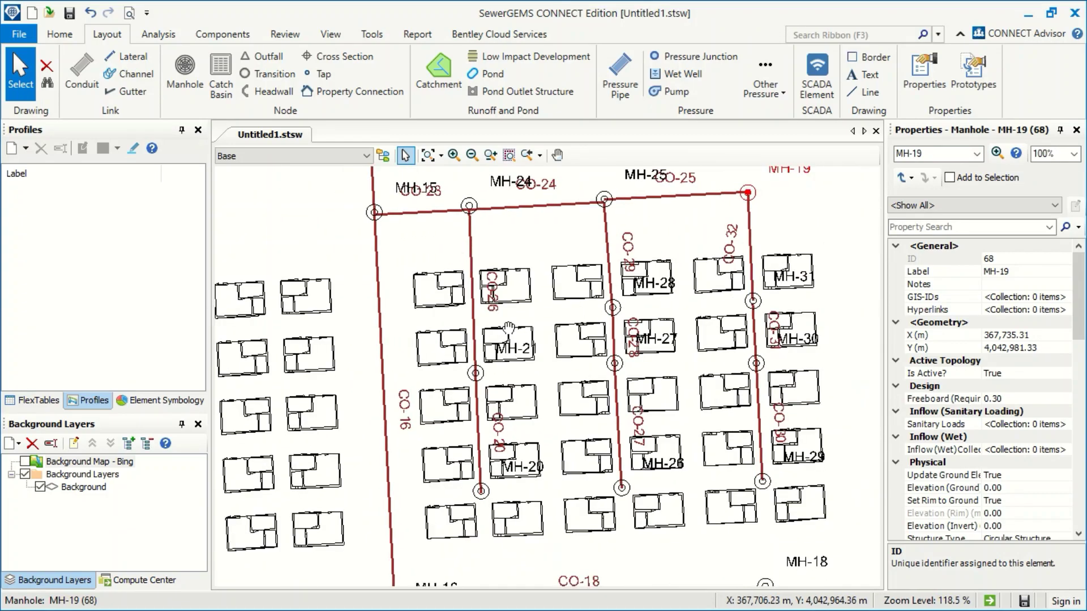
- Insert a manhole on conduit CO-26 at about X 367,702.3 m, Y 4,042,966.7 m, splitting the conduit there
drag(506, 334, 542, 242)
scroll(540, 271, down, 1)
scroll(534, 337, up, 3)
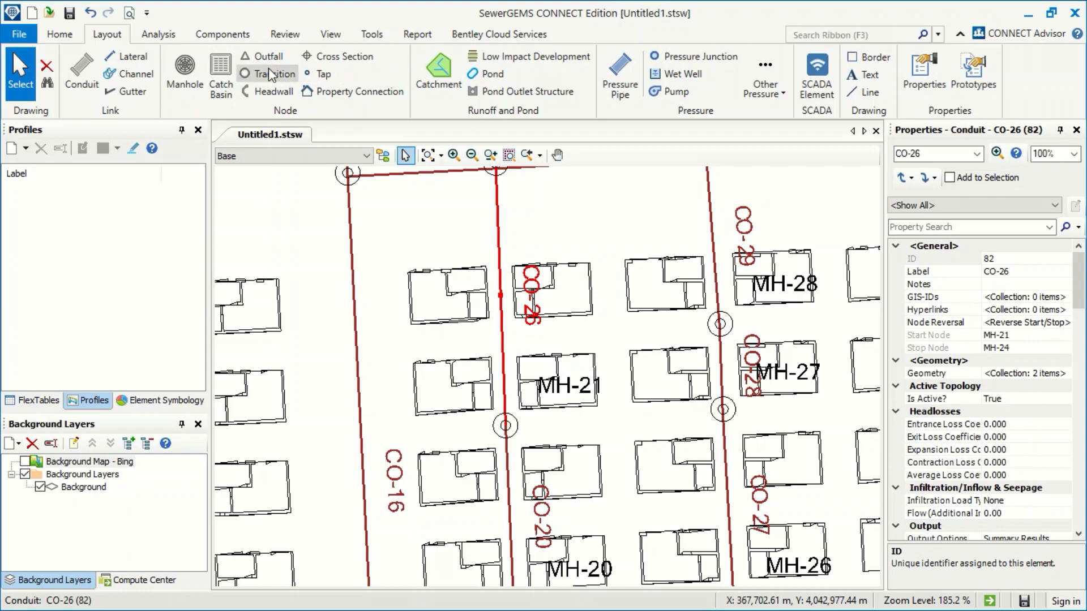
click(182, 68)
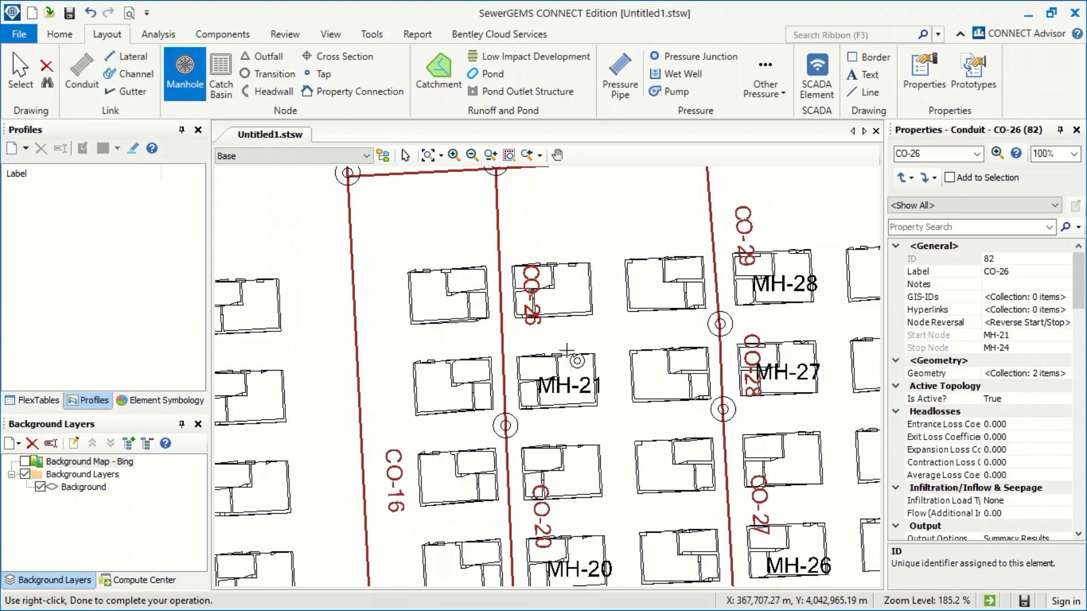
click(500, 324)
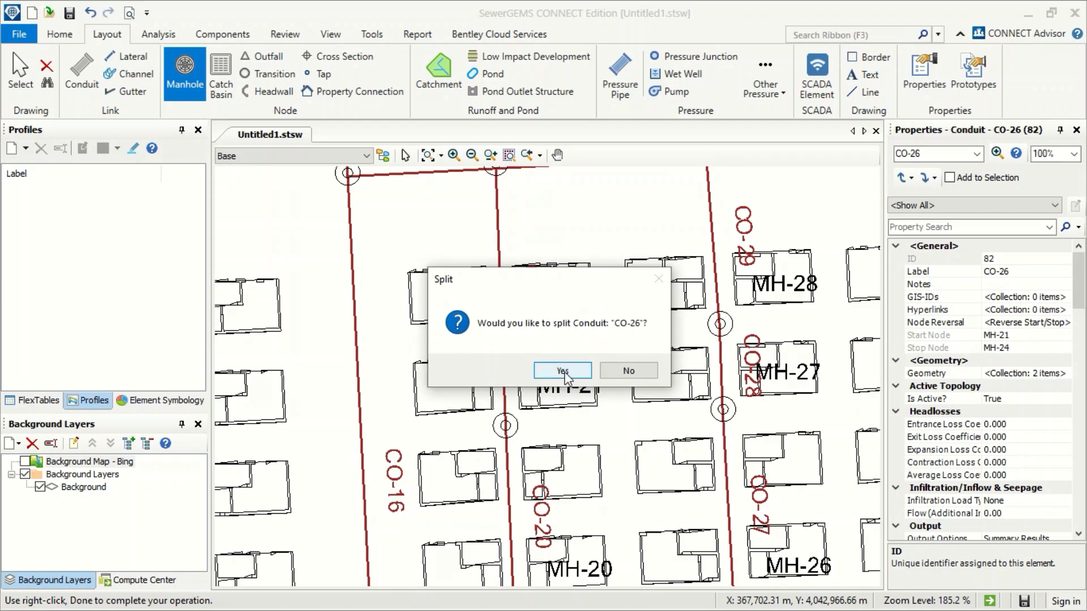
click(563, 371)
click(497, 357)
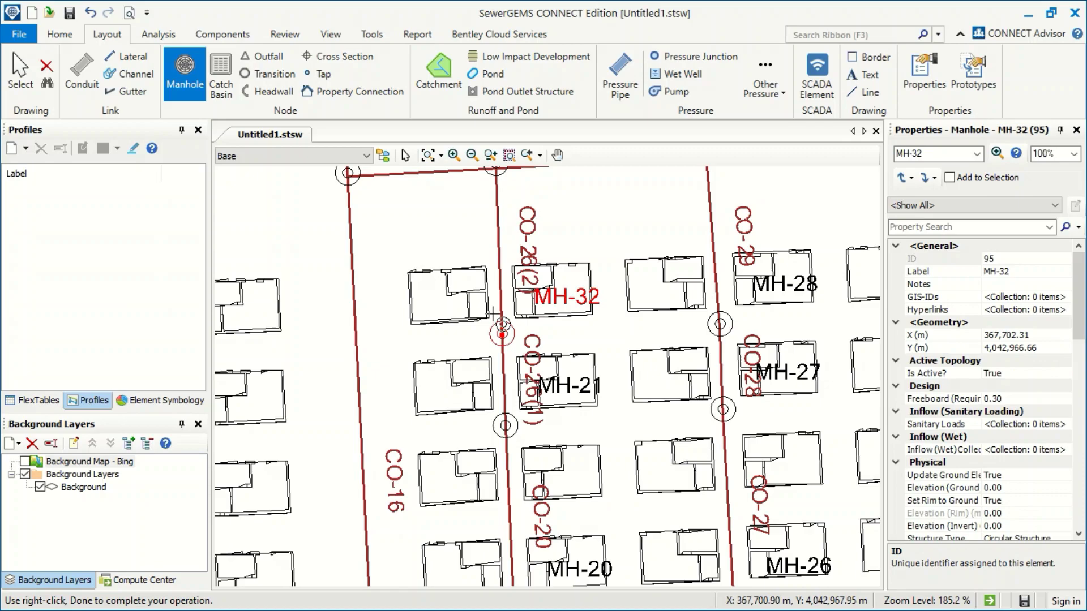
- Finish placing manholes and examine the drawn sewer branches close up and against the surrounding housing blocks
key(Escape)
scroll(571, 306, down, 2)
scroll(572, 306, up, 3)
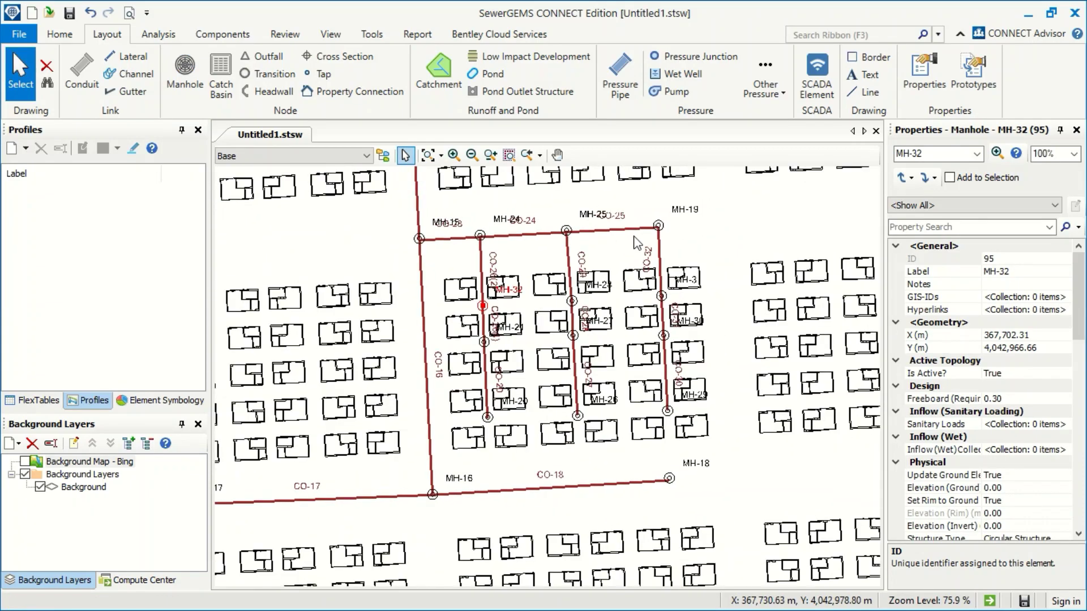
scroll(635, 229, down, 1)
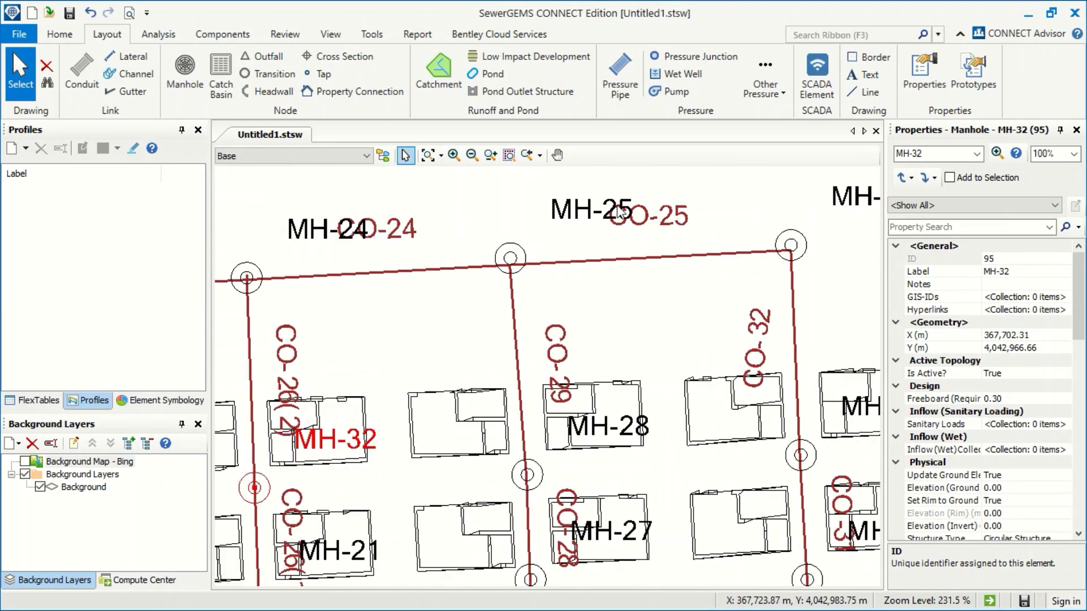
scroll(603, 265, down, 5)
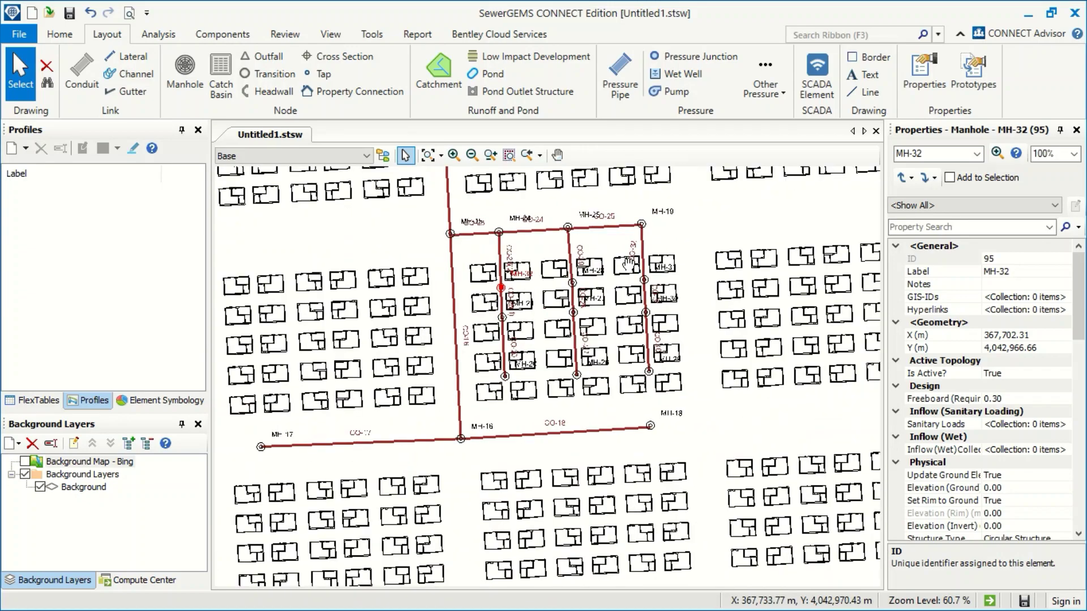
scroll(616, 321, down, 3)
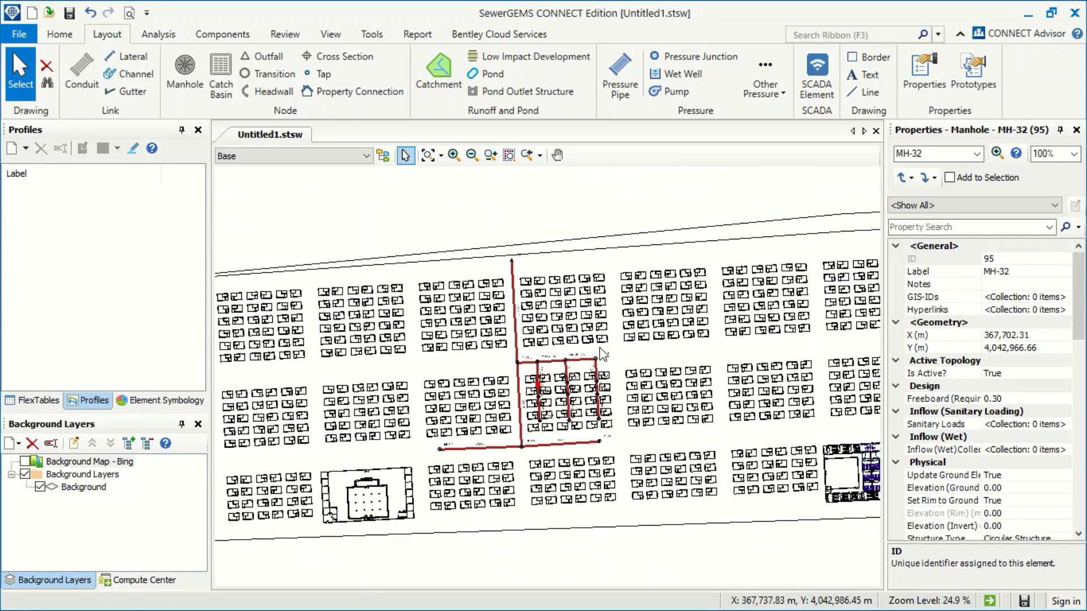
drag(538, 306, 569, 327)
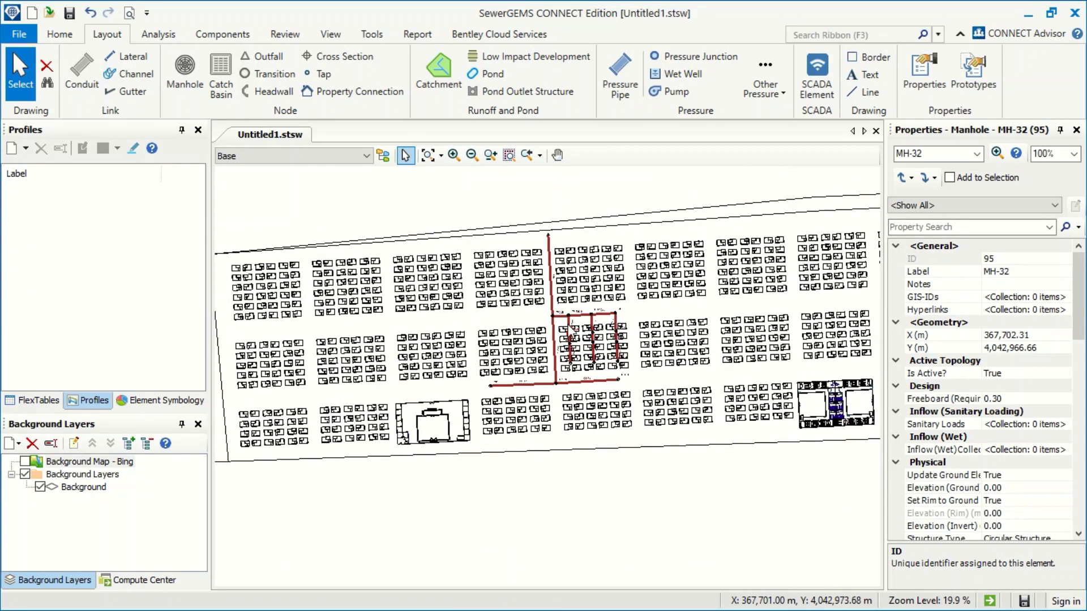
- Hide the Background drawing layer so only the sewer network is displayed
scroll(520, 325, down, 2)
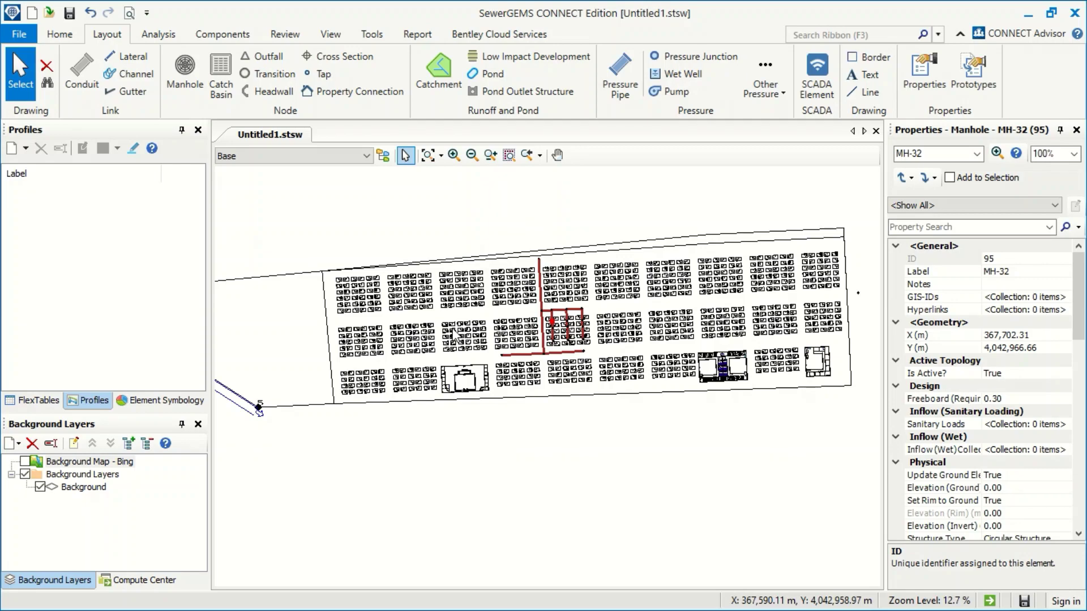
click(593, 282)
click(39, 487)
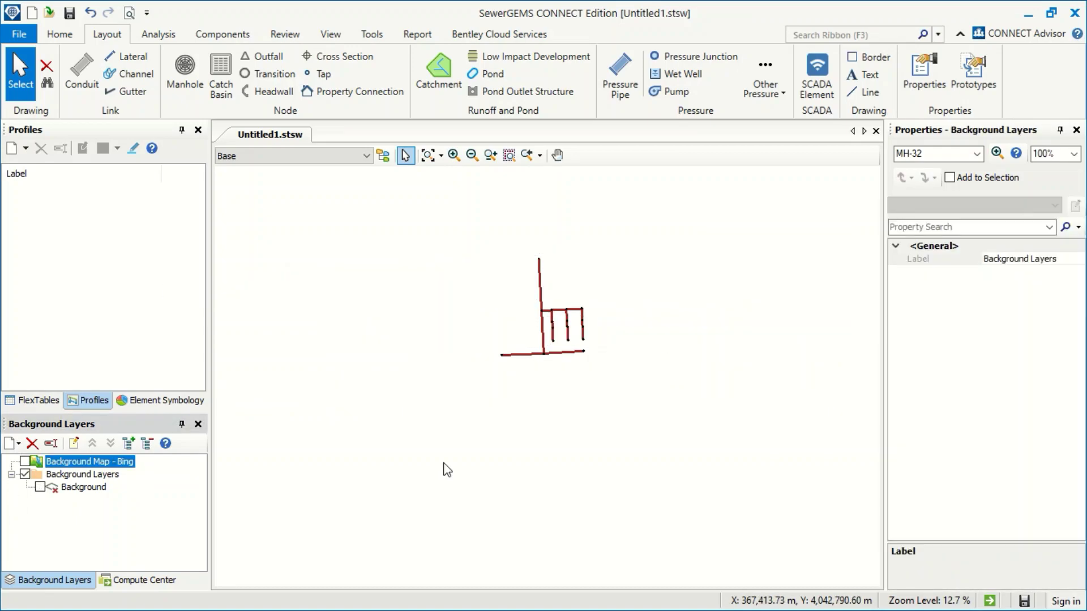